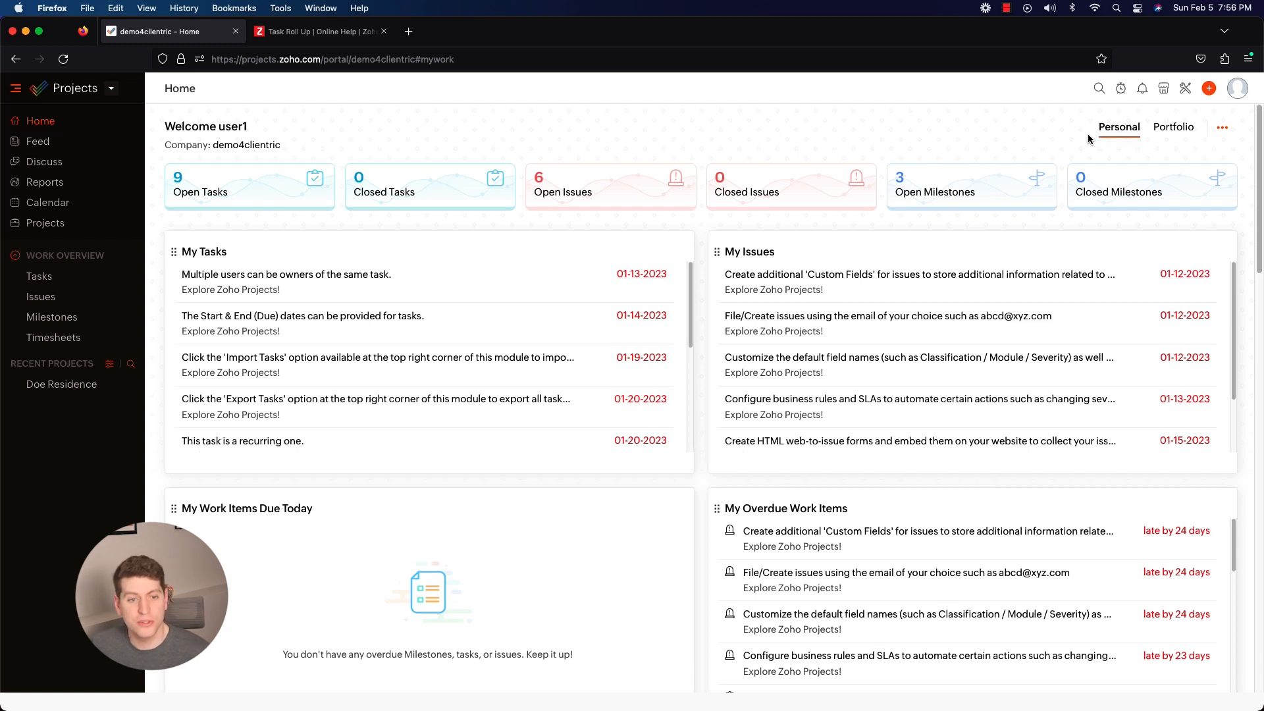
Open the list of all projects and review its column customization options
click(46, 226)
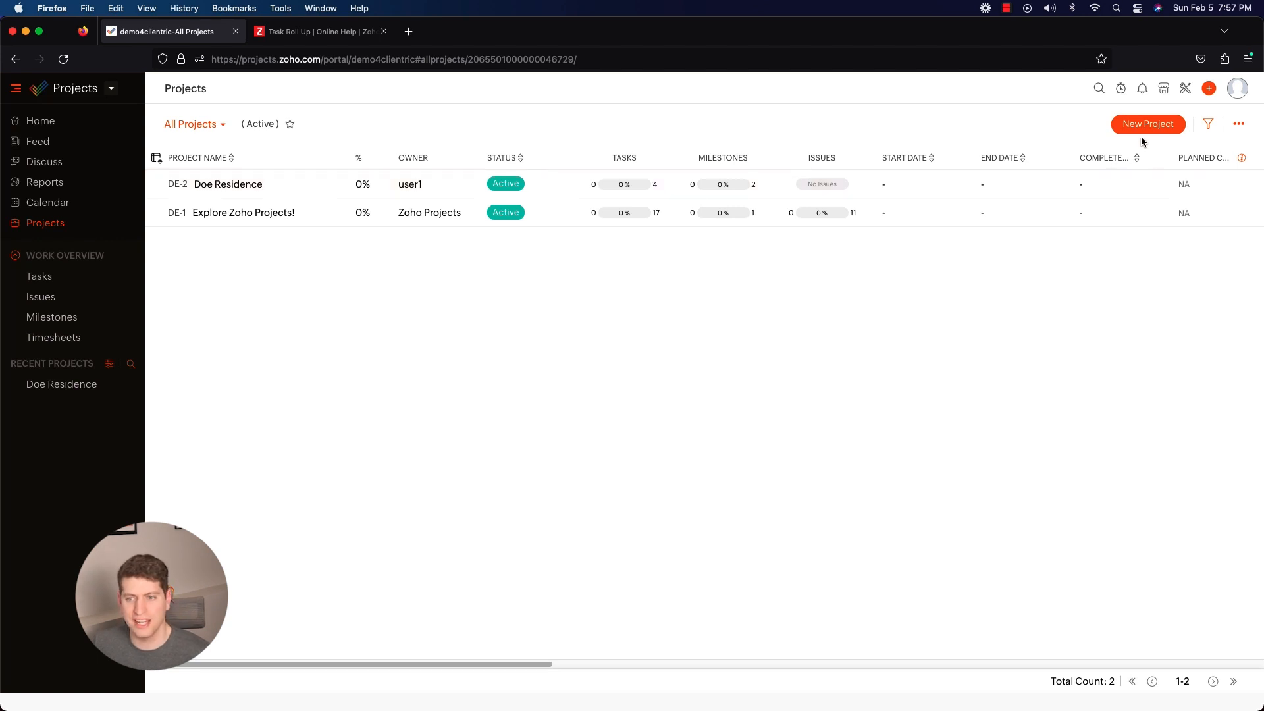
click(156, 158)
mouse_move(340, 242)
mouse_down()
mouse_move(361, 448)
mouse_move(345, 245)
mouse_up()
click(377, 163)
mouse_move(384, 159)
mouse_down()
mouse_move(474, 159)
mouse_move(385, 170)
mouse_up()
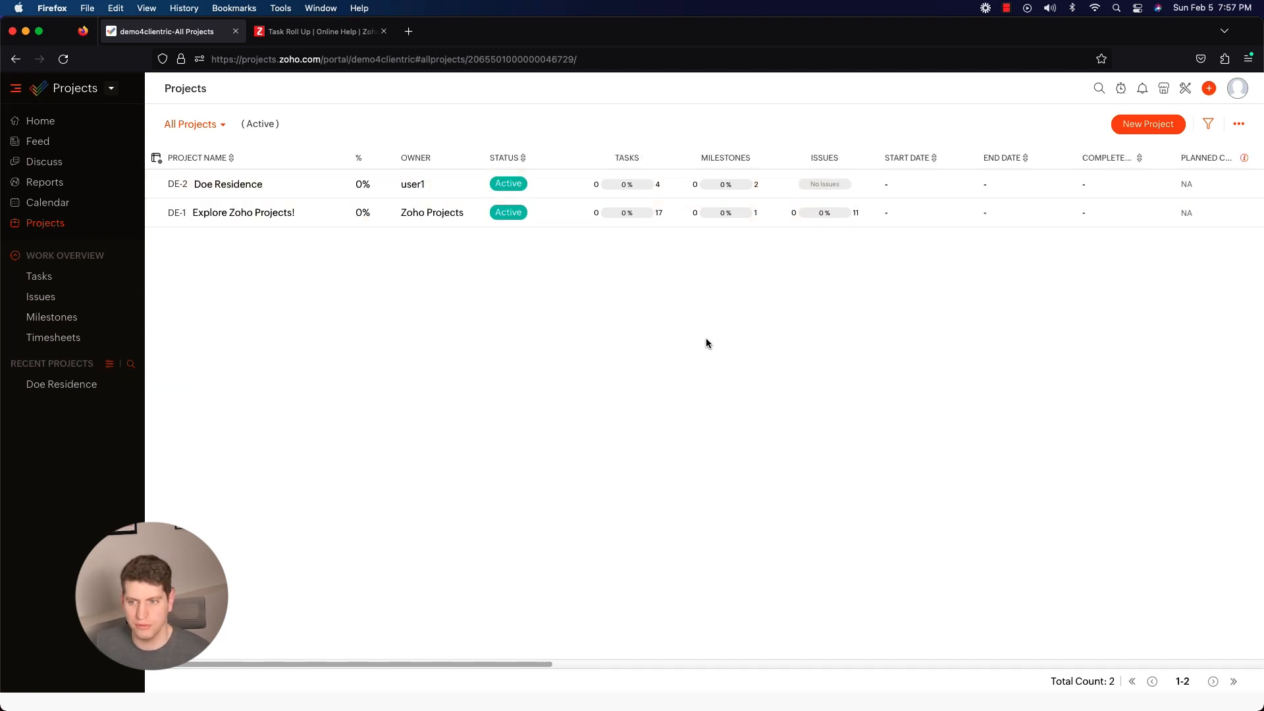
Review the extra project list actions and the Project Name and Owner filter criteria, without applying a filter
click(1238, 127)
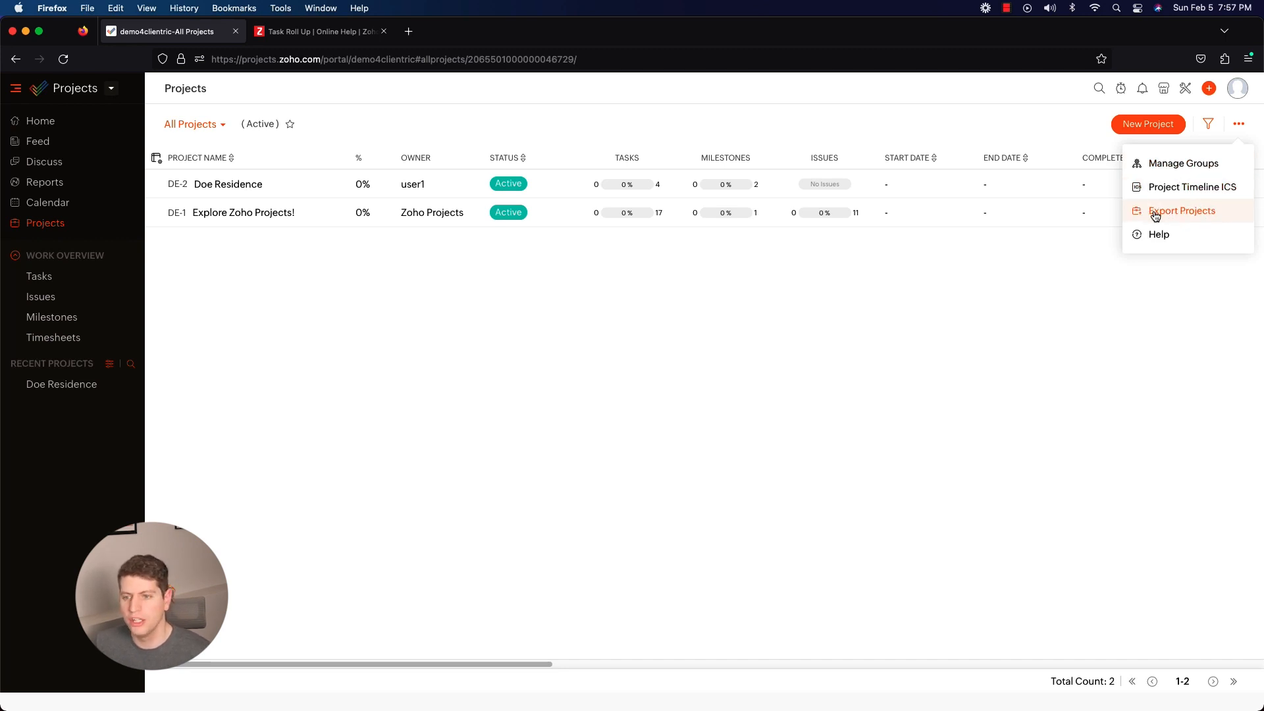
click(1208, 127)
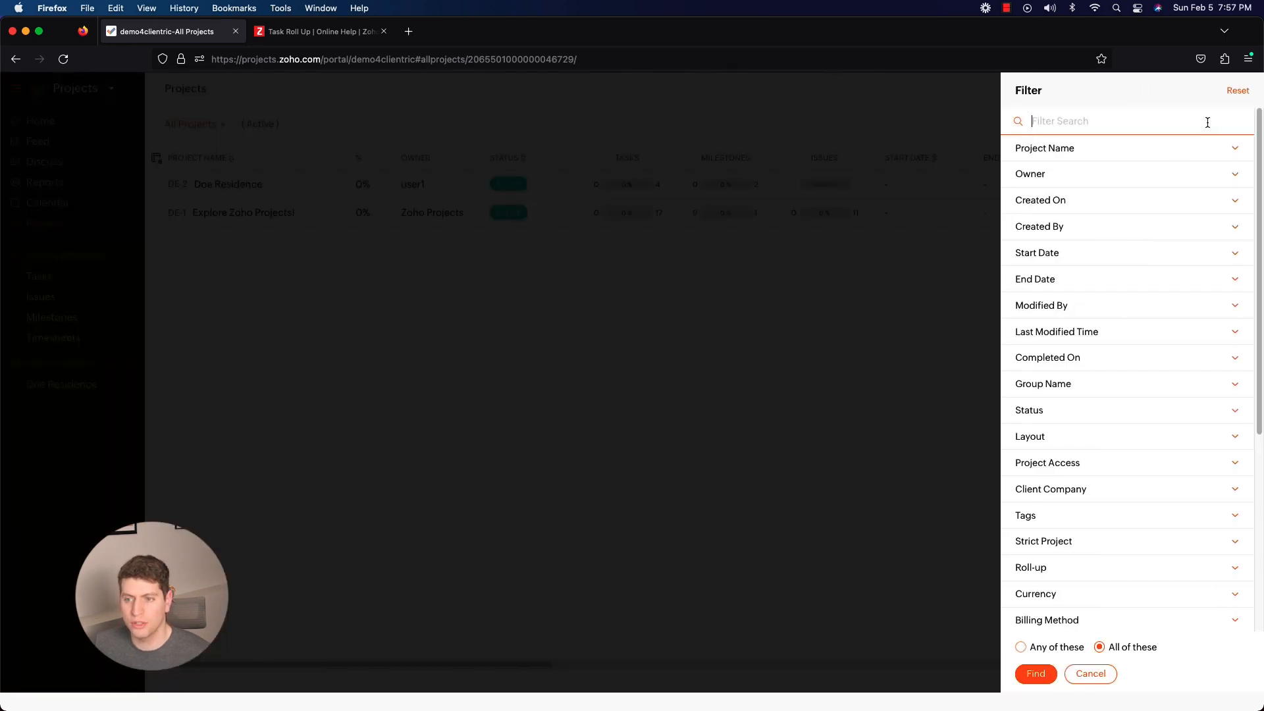
click(1120, 153)
click(1090, 232)
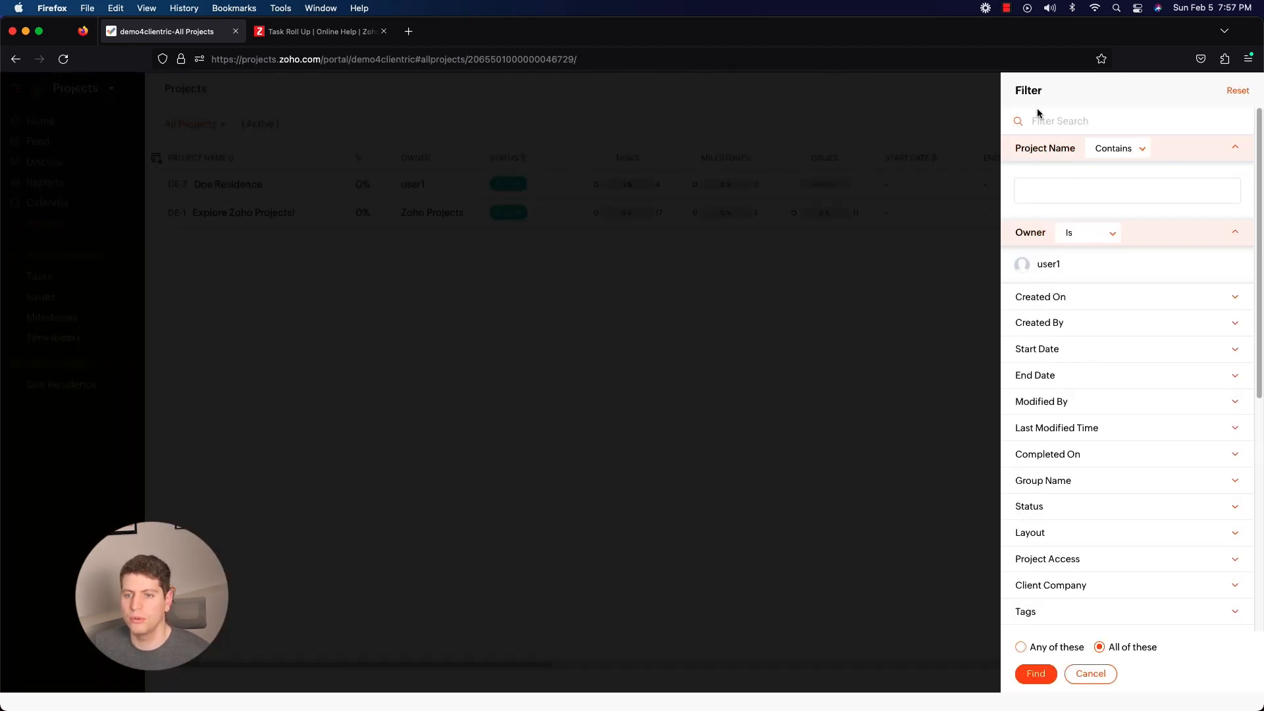
click(1090, 674)
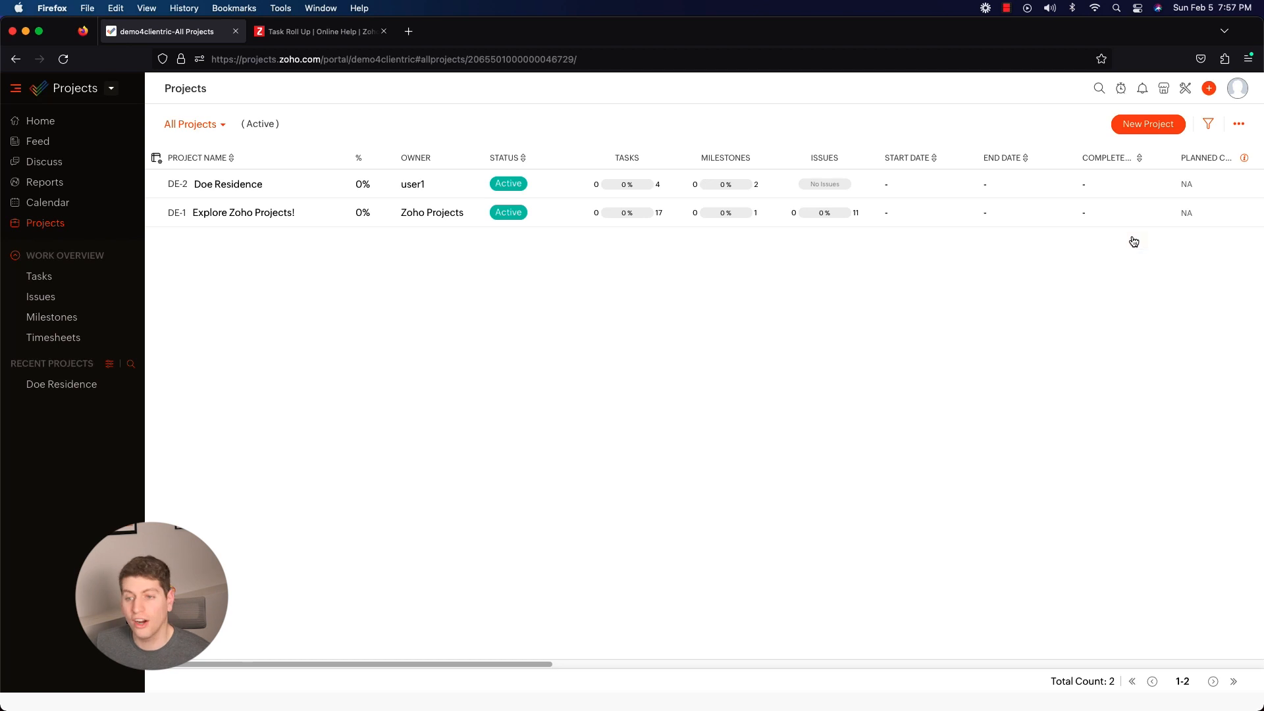
Start a new project titled "Smith Residence" and check the available owners and templates
click(1153, 126)
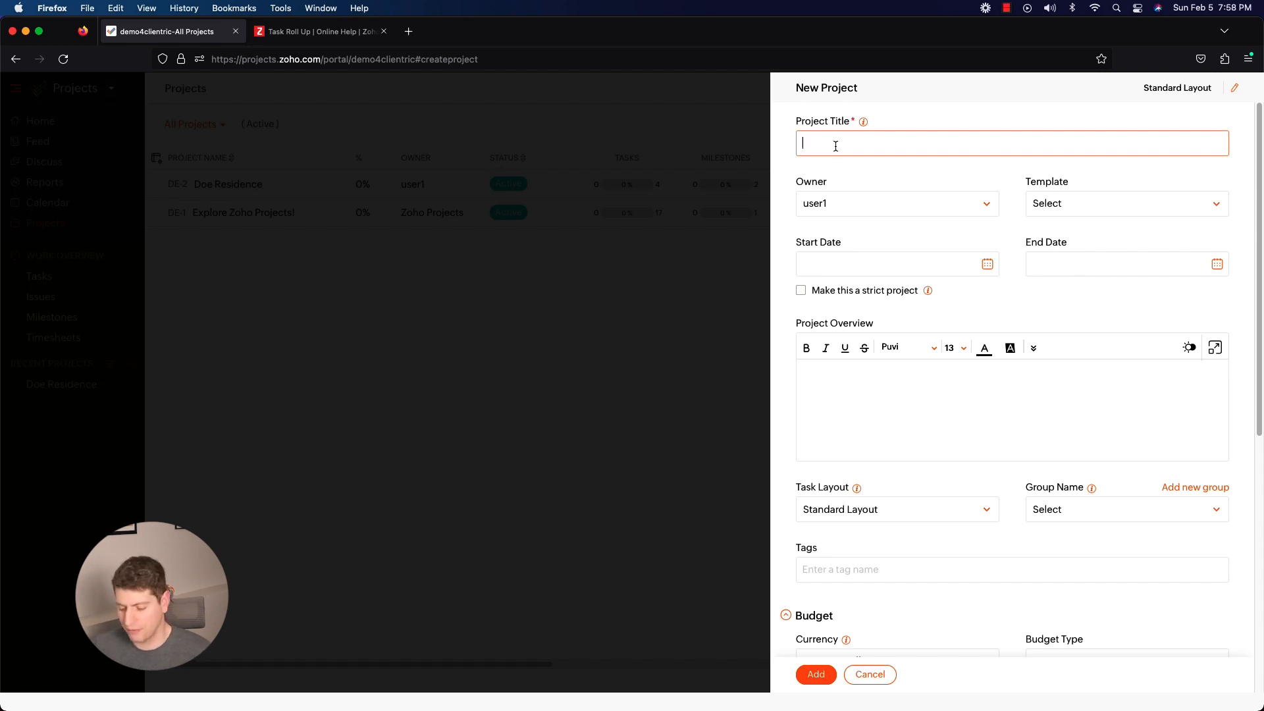
text(Smith )
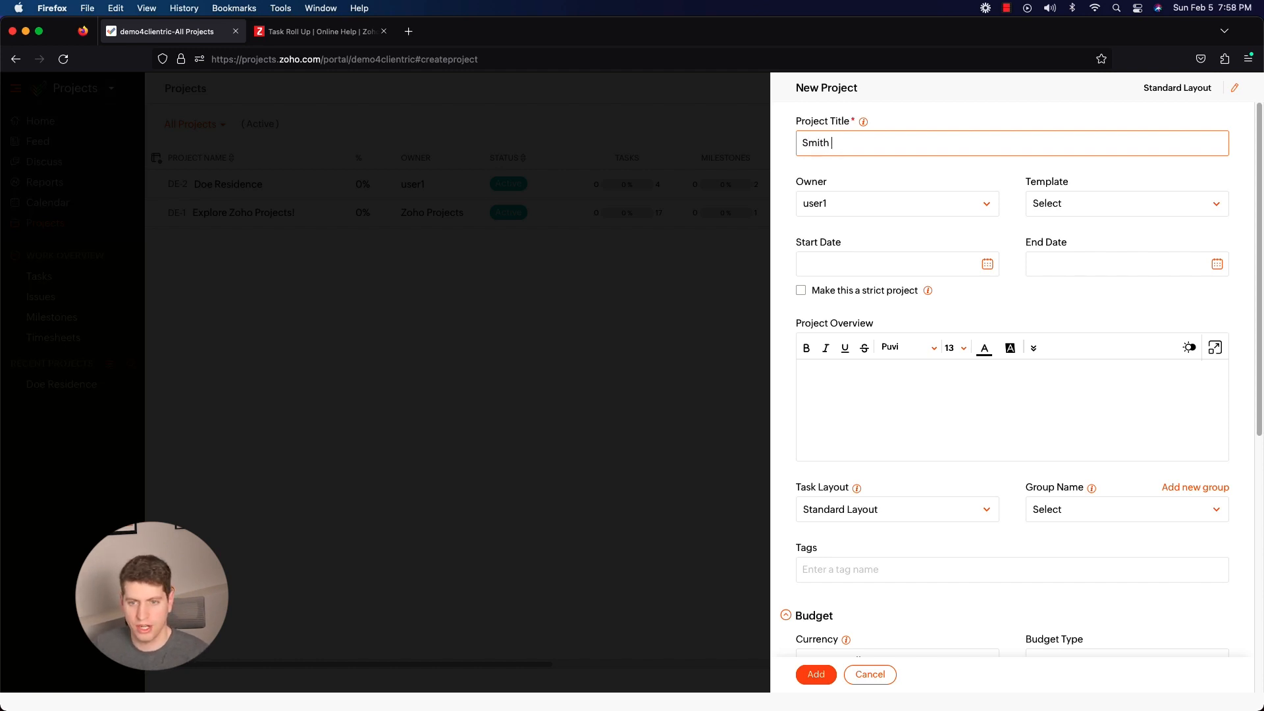
text(Residence)
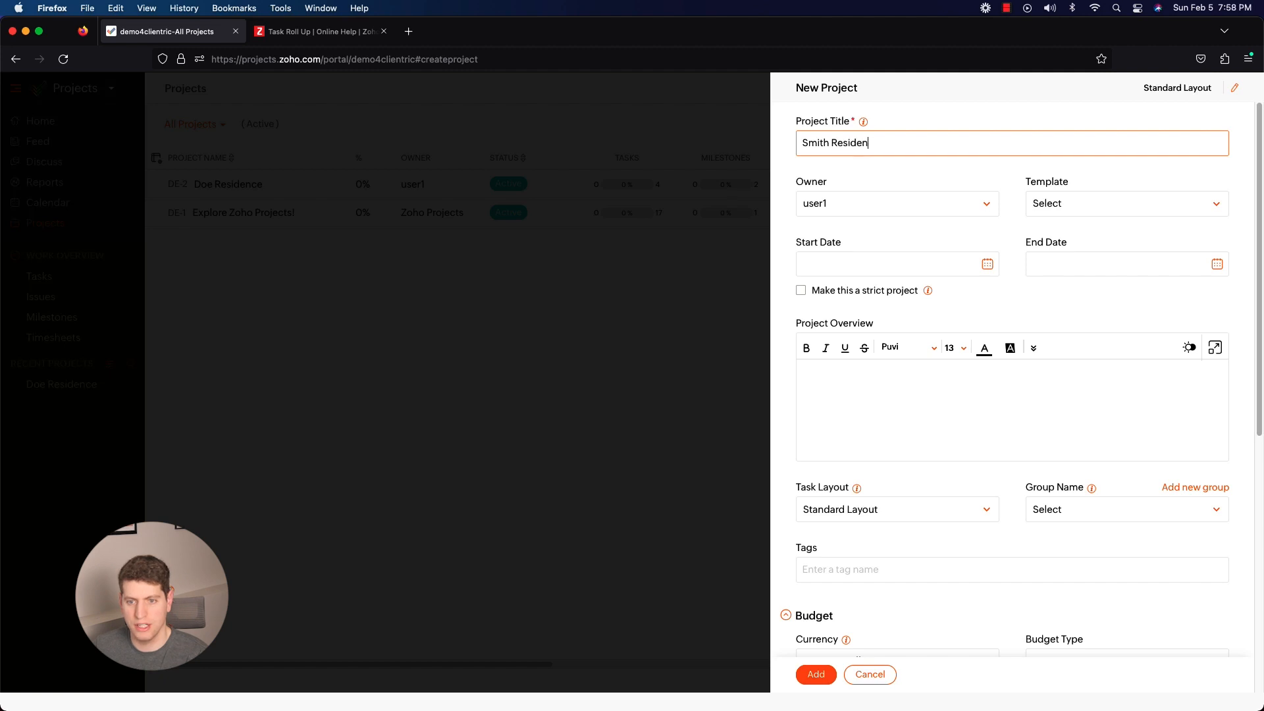
click(817, 201)
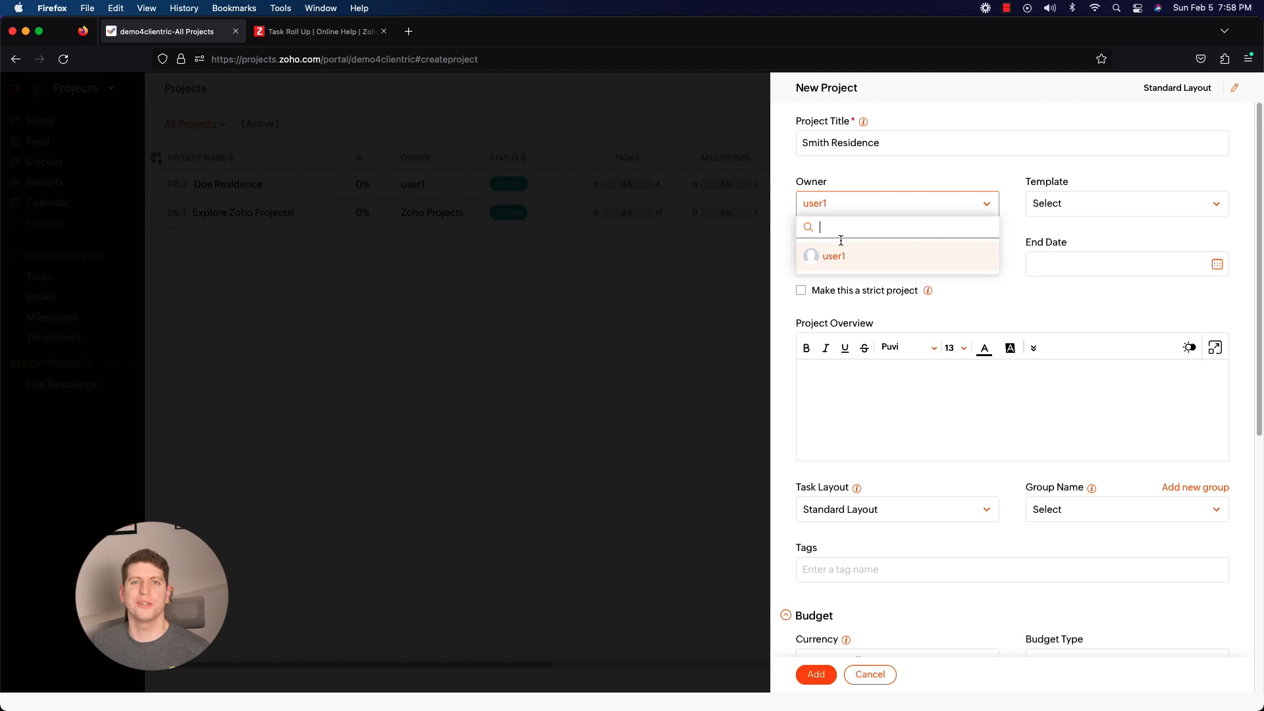
click(1075, 203)
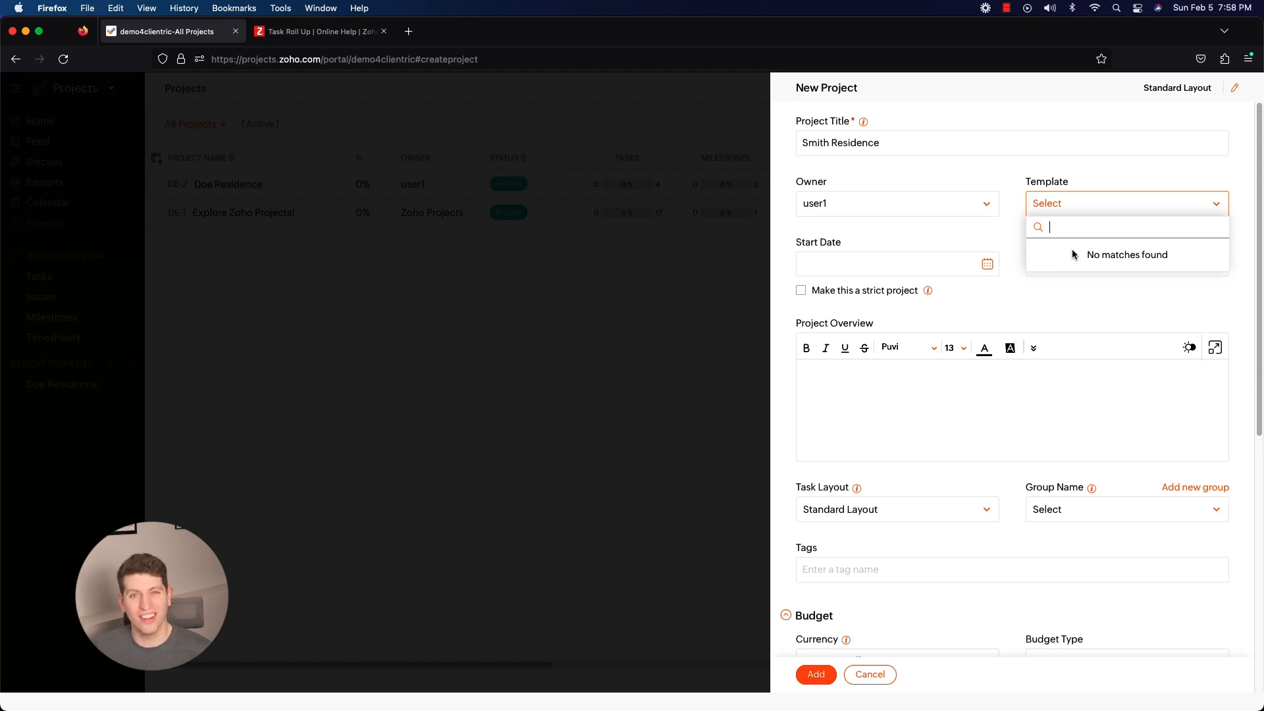
Set the project's start date to 02-06-2023 and its end date to 03-06-2023
click(934, 273)
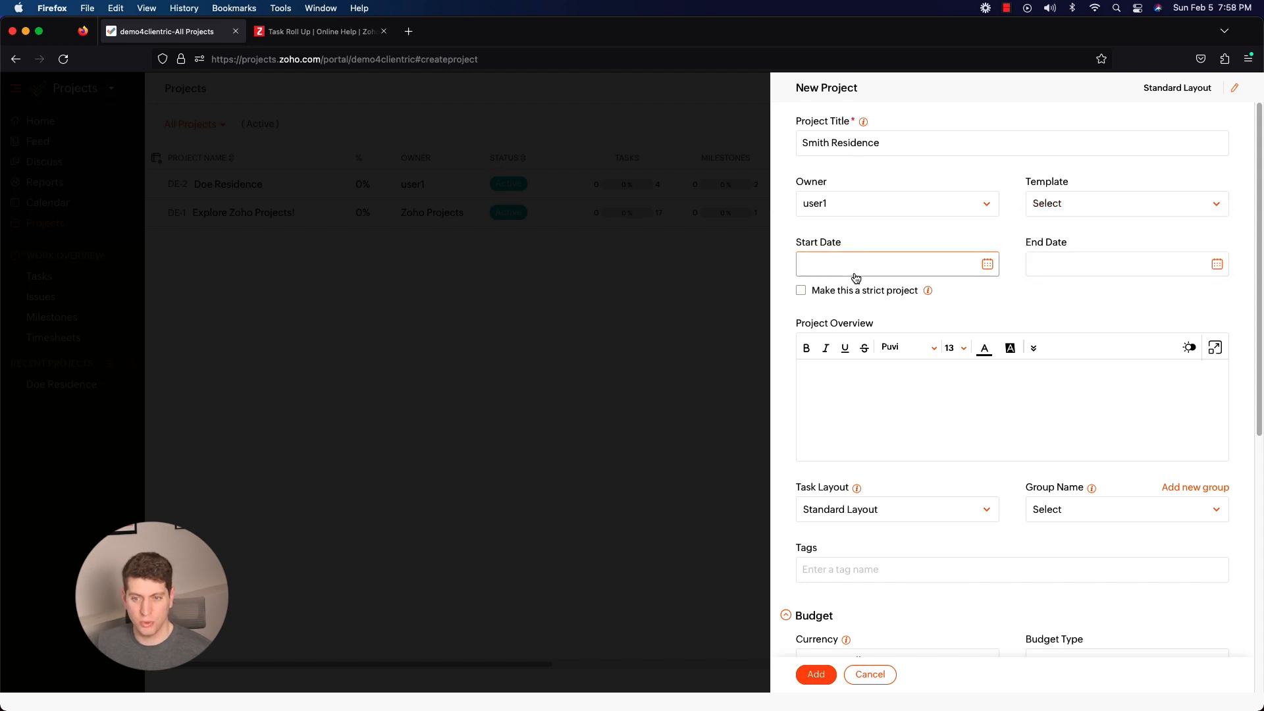
click(865, 358)
click(1052, 266)
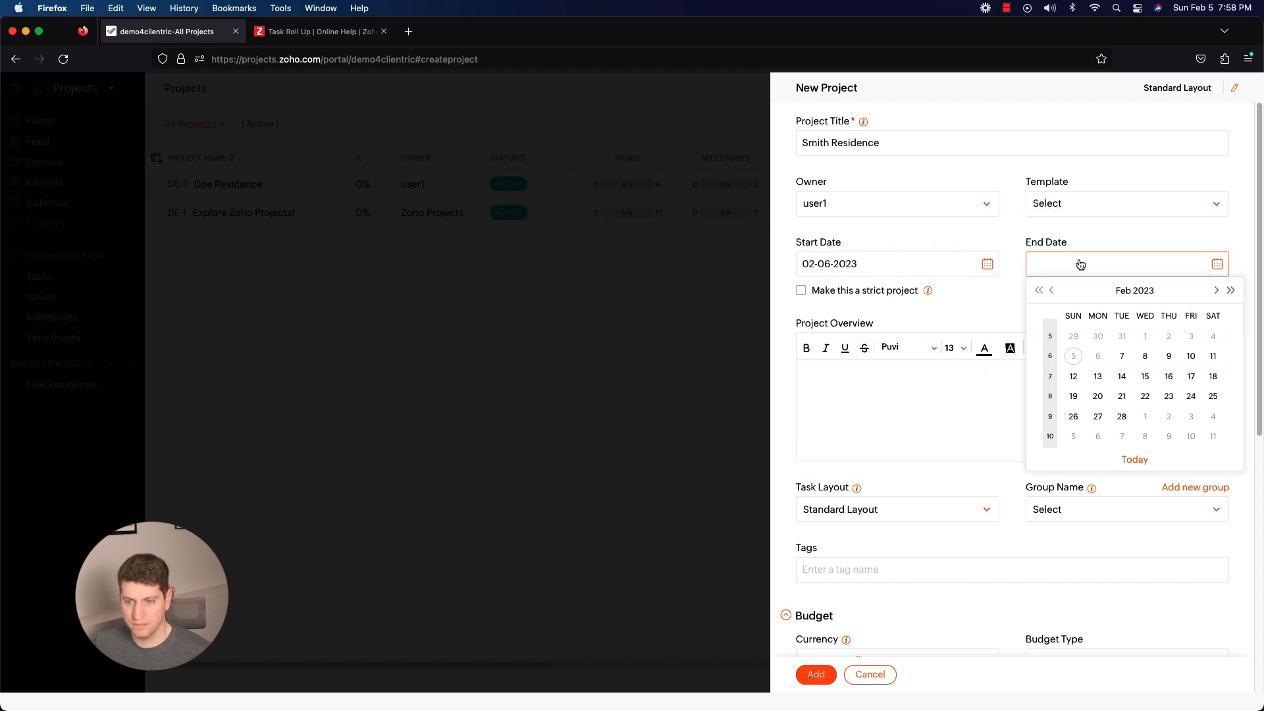
click(1215, 292)
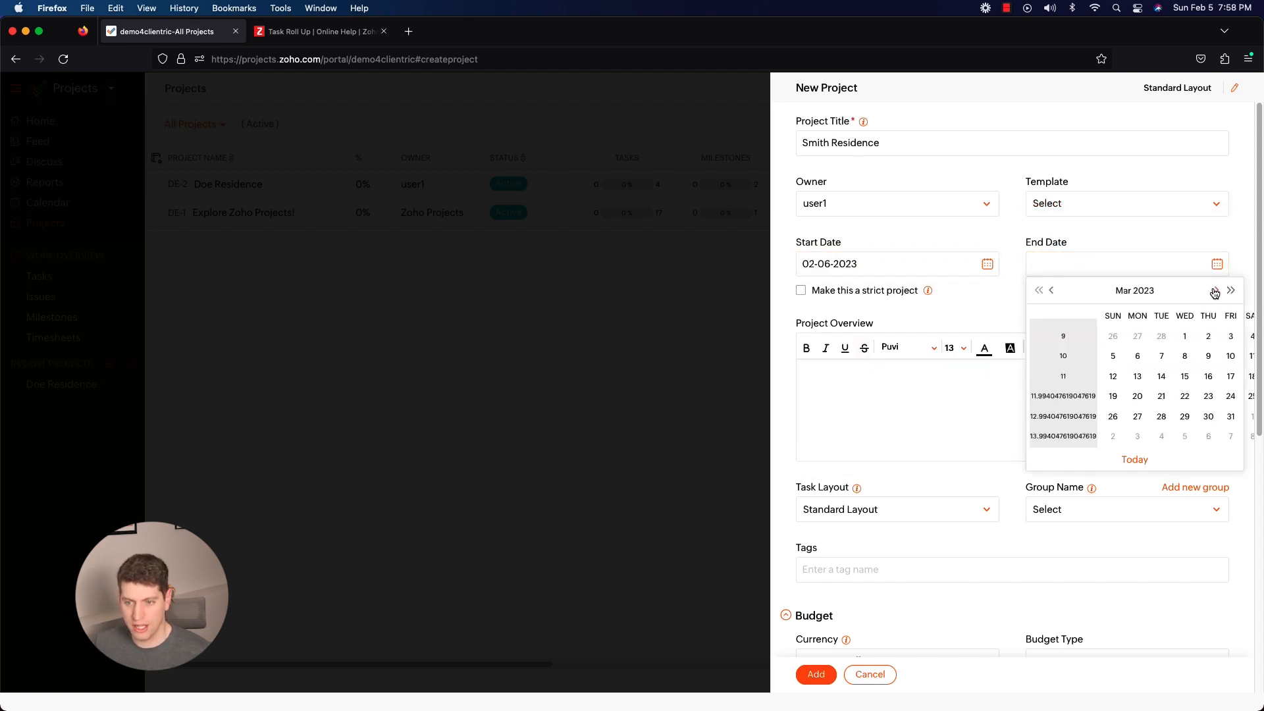
click(1137, 354)
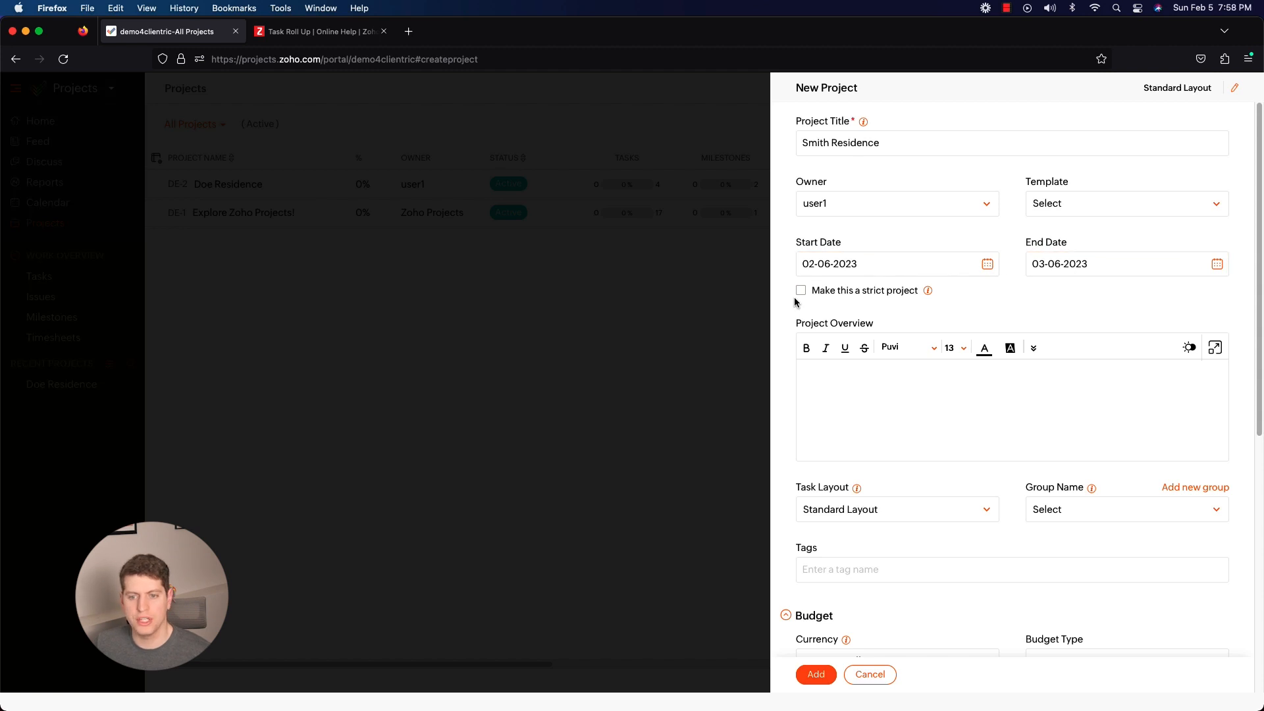
Expand the Project Overview editor and restore it to its normal size
scroll(818, 327, down, 2)
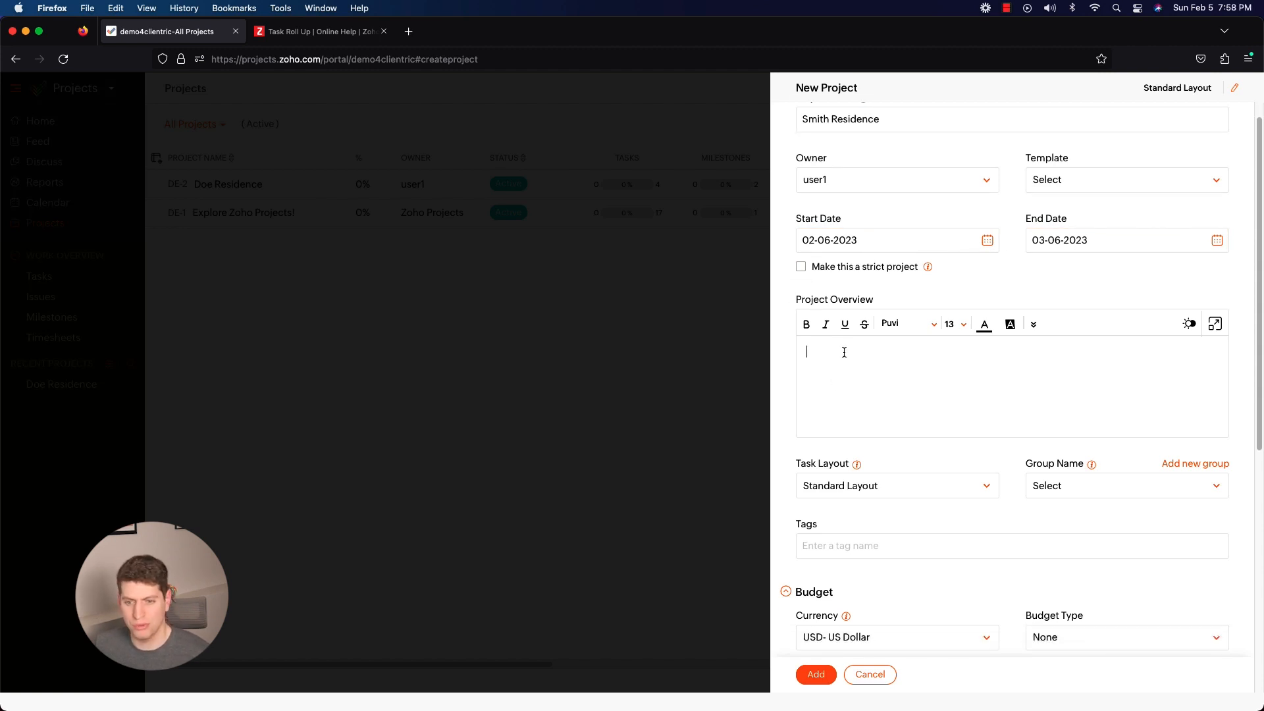
click(1214, 323)
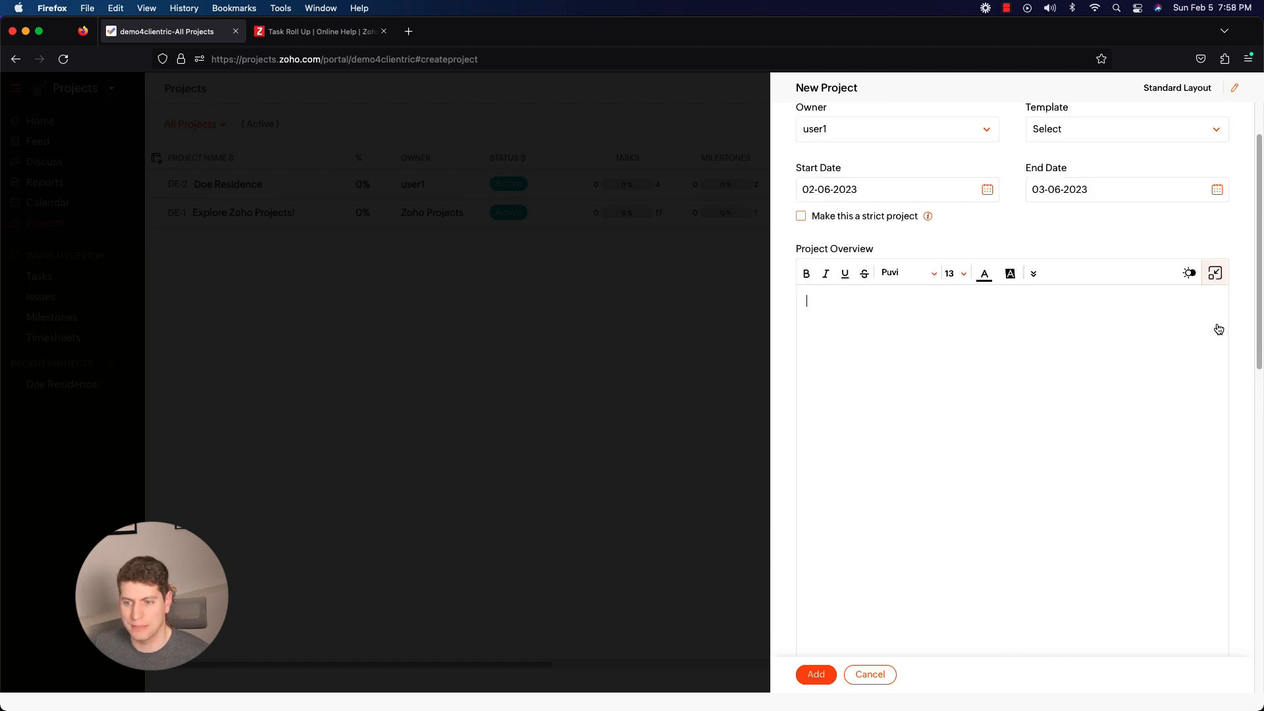
click(1215, 117)
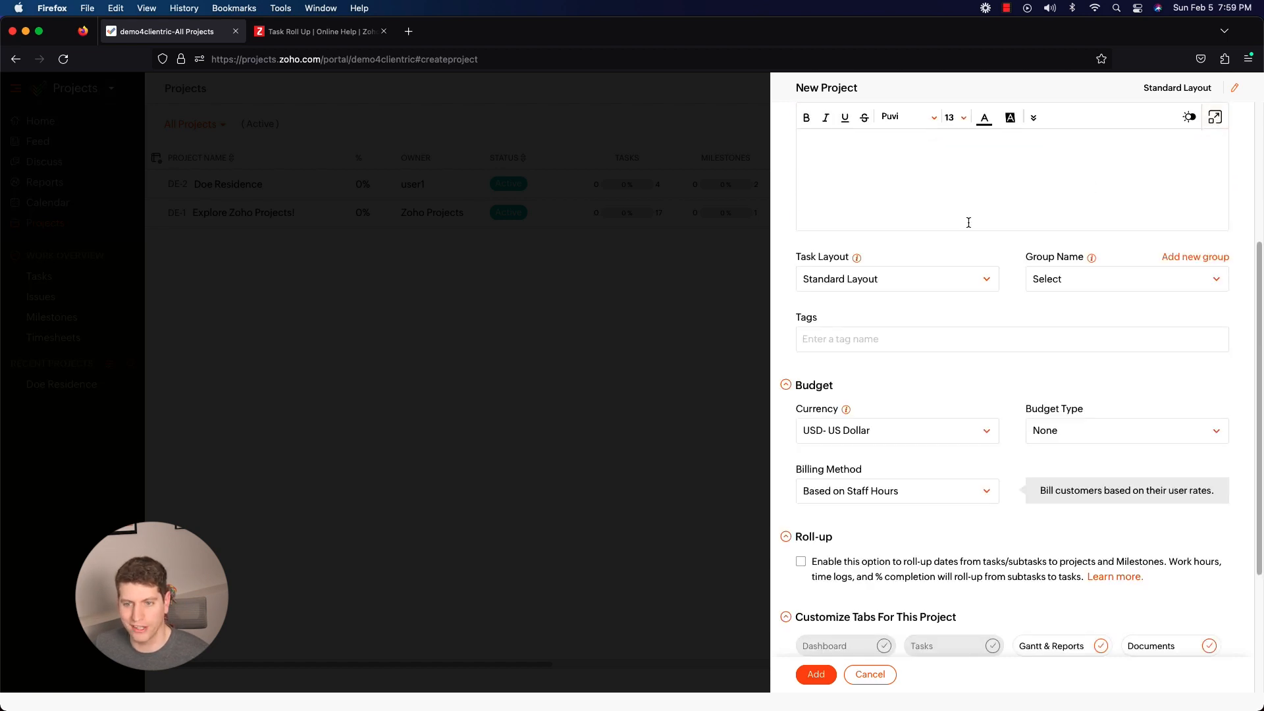
Examine the project's Task Layout and Group Name choices and its Tags field
scroll(839, 269, up, 2)
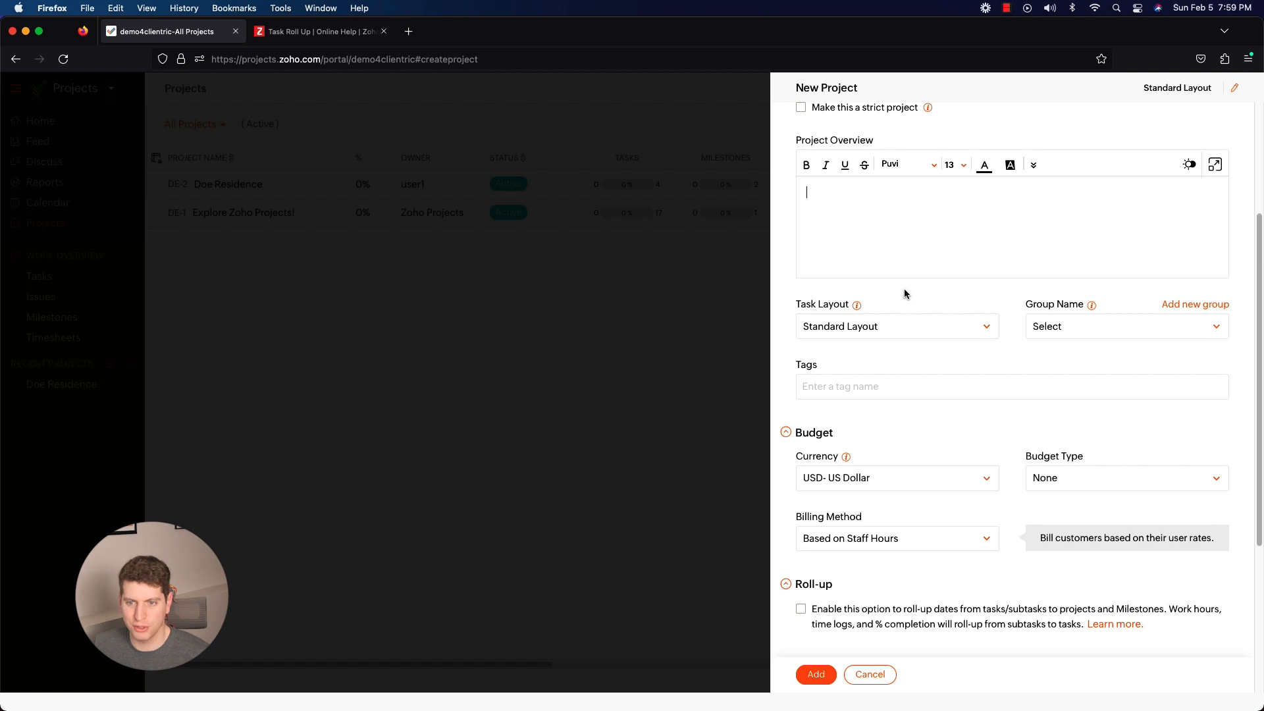
scroll(905, 294, down, 1)
click(897, 307)
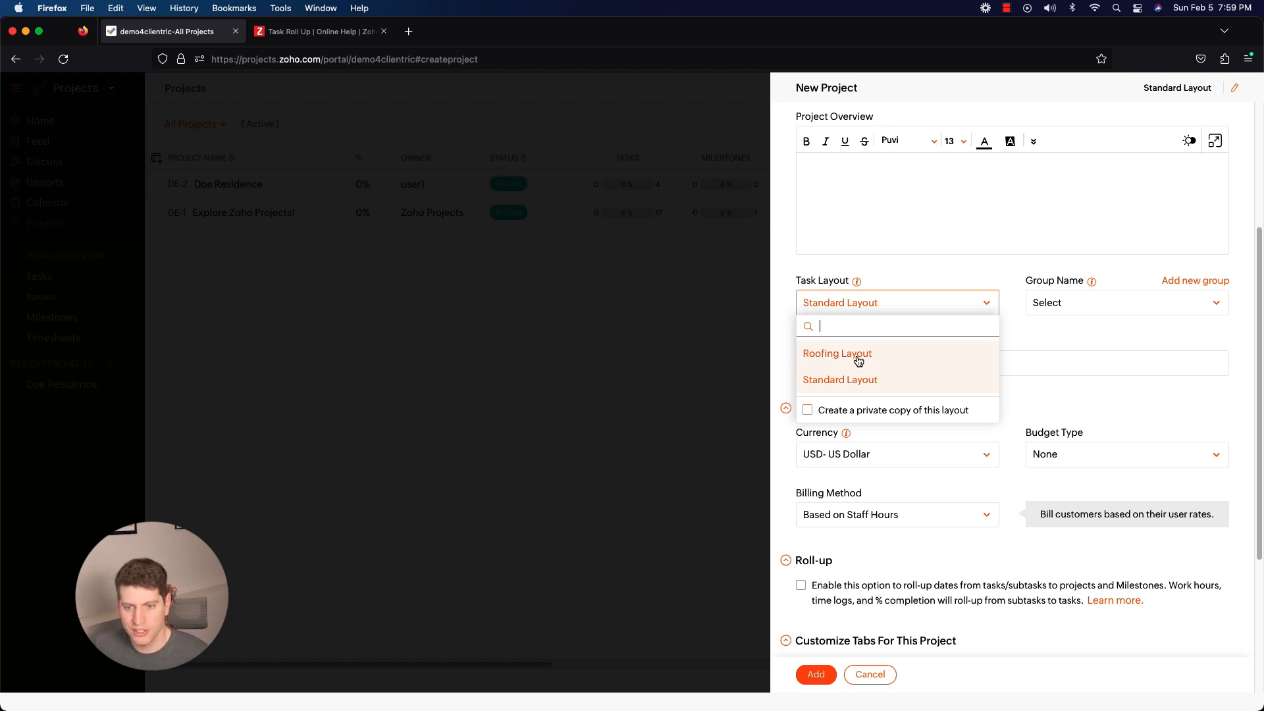
click(953, 249)
click(1065, 305)
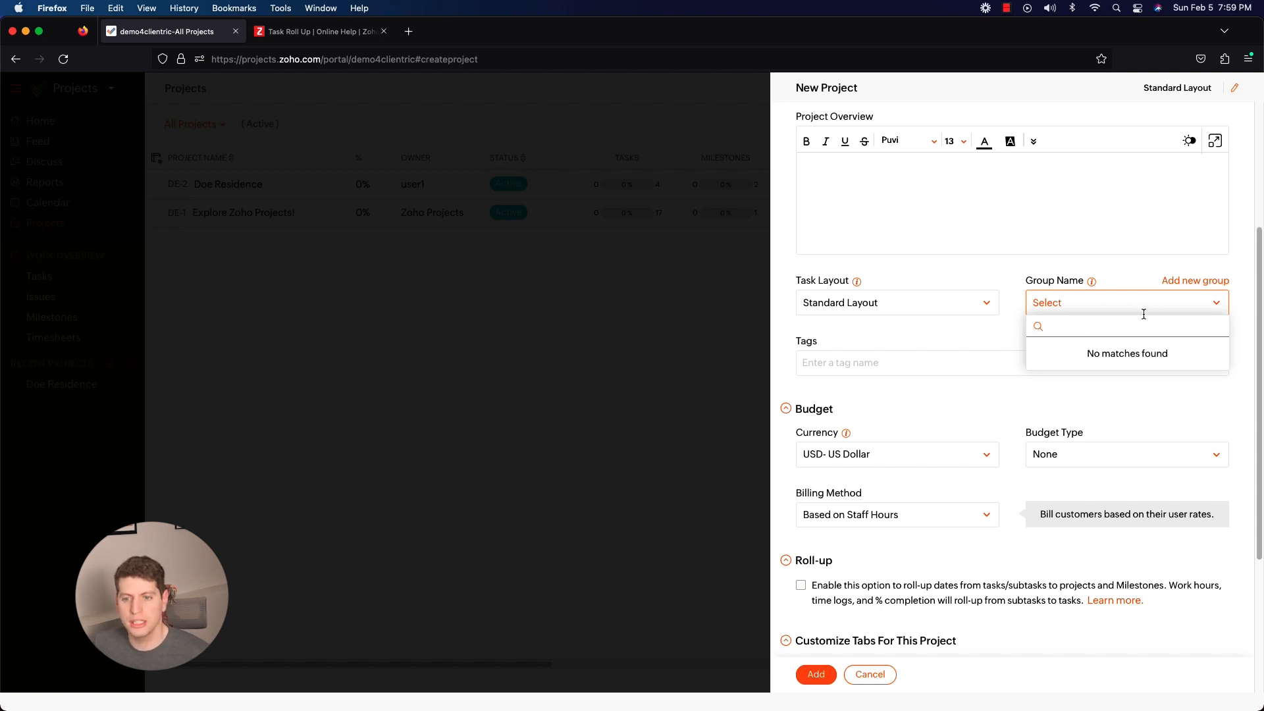
click(937, 339)
click(851, 363)
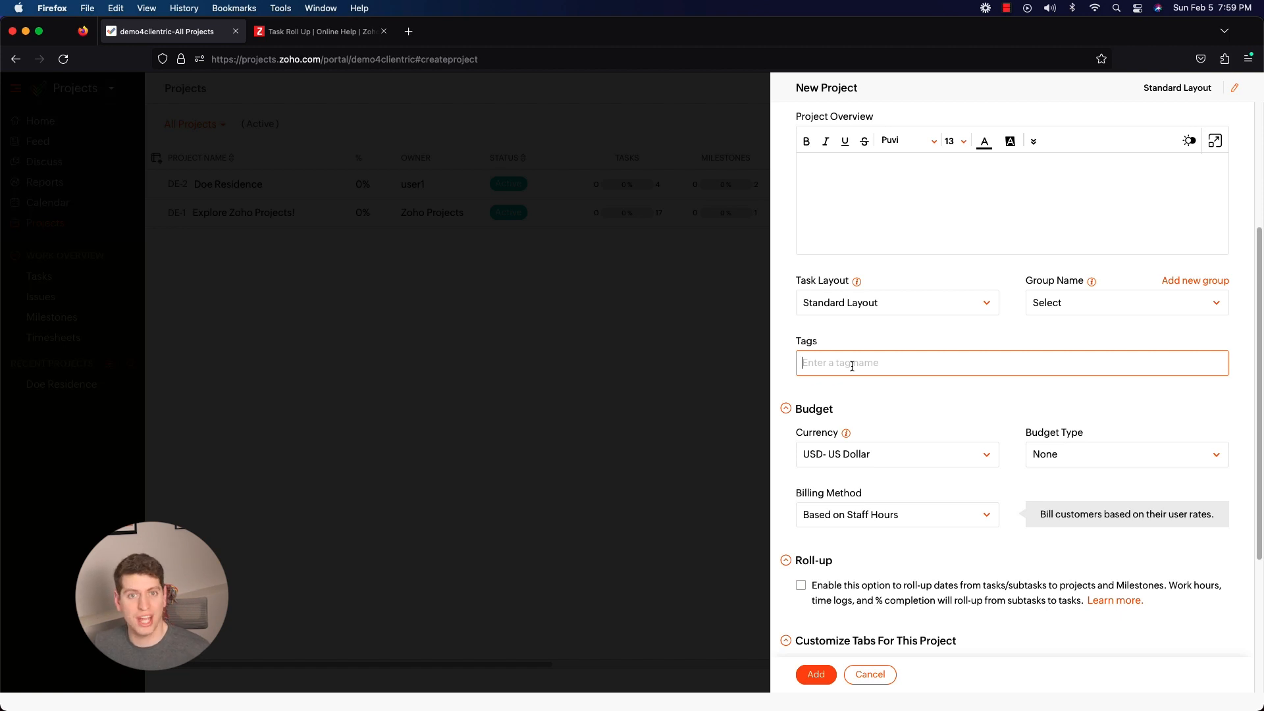
Examine the currency and budget type choices in the project's Budget section
scroll(839, 404, down, 2)
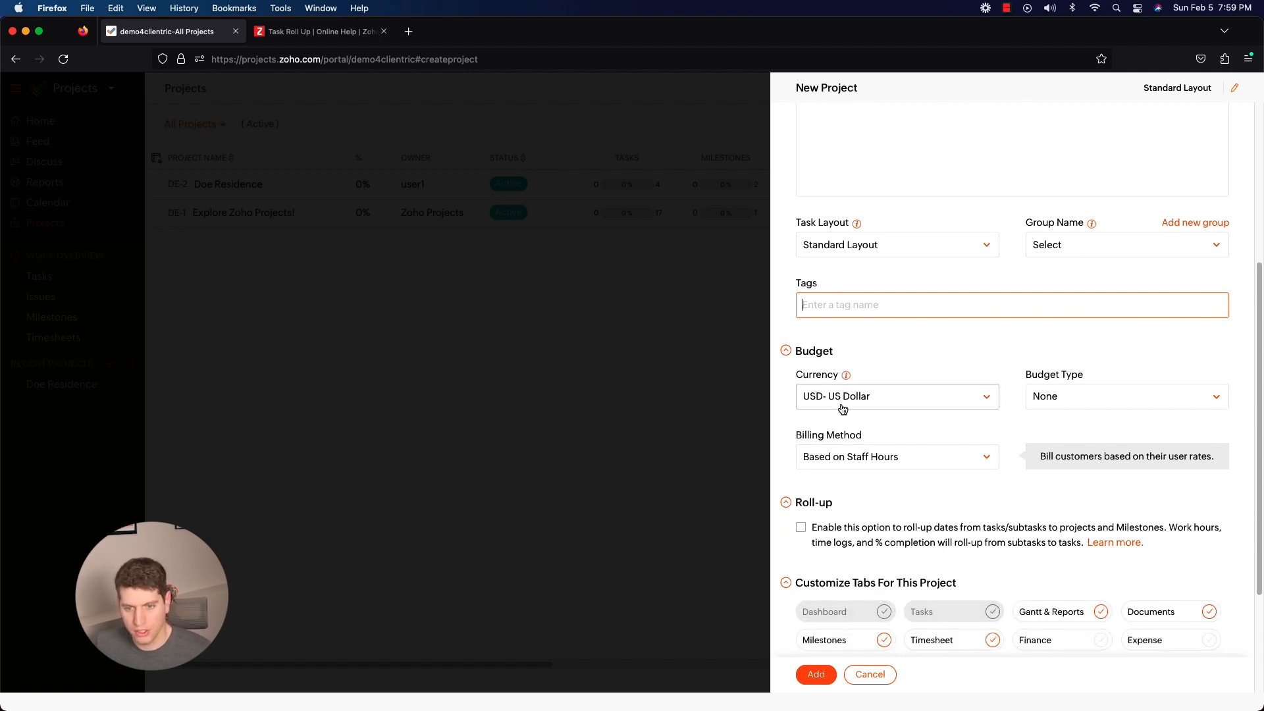
click(843, 393)
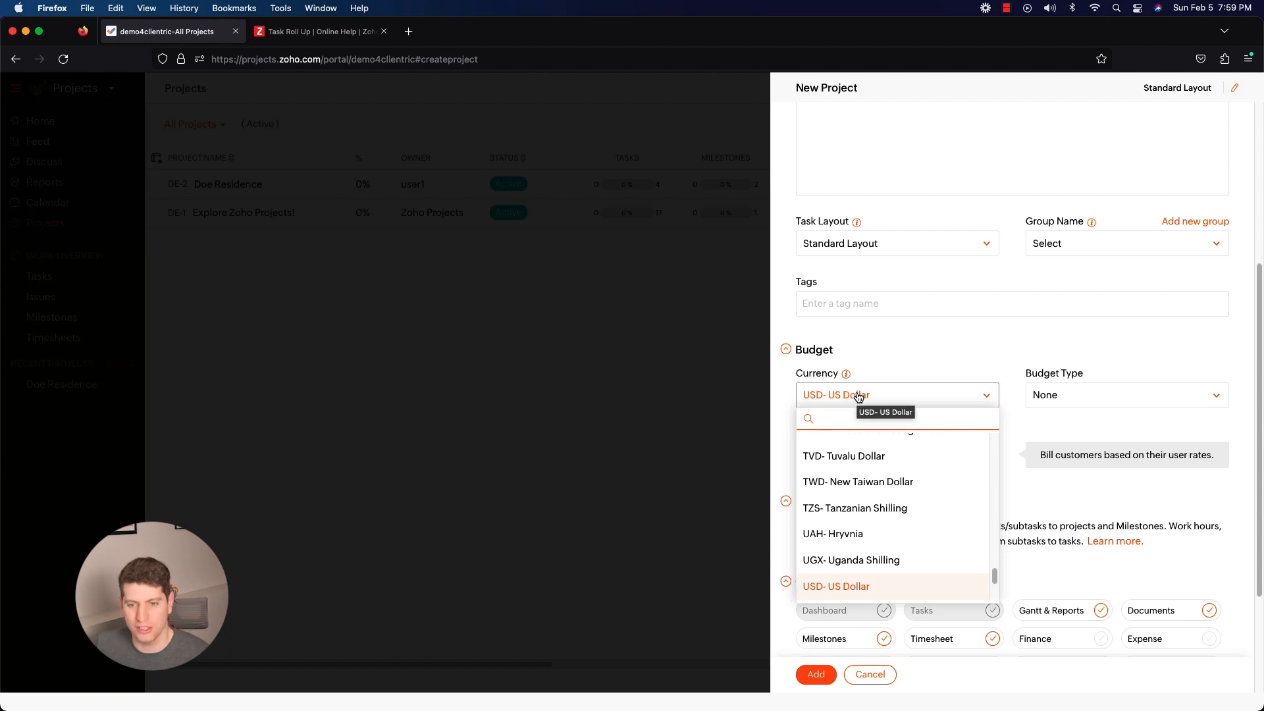
click(858, 395)
click(1076, 395)
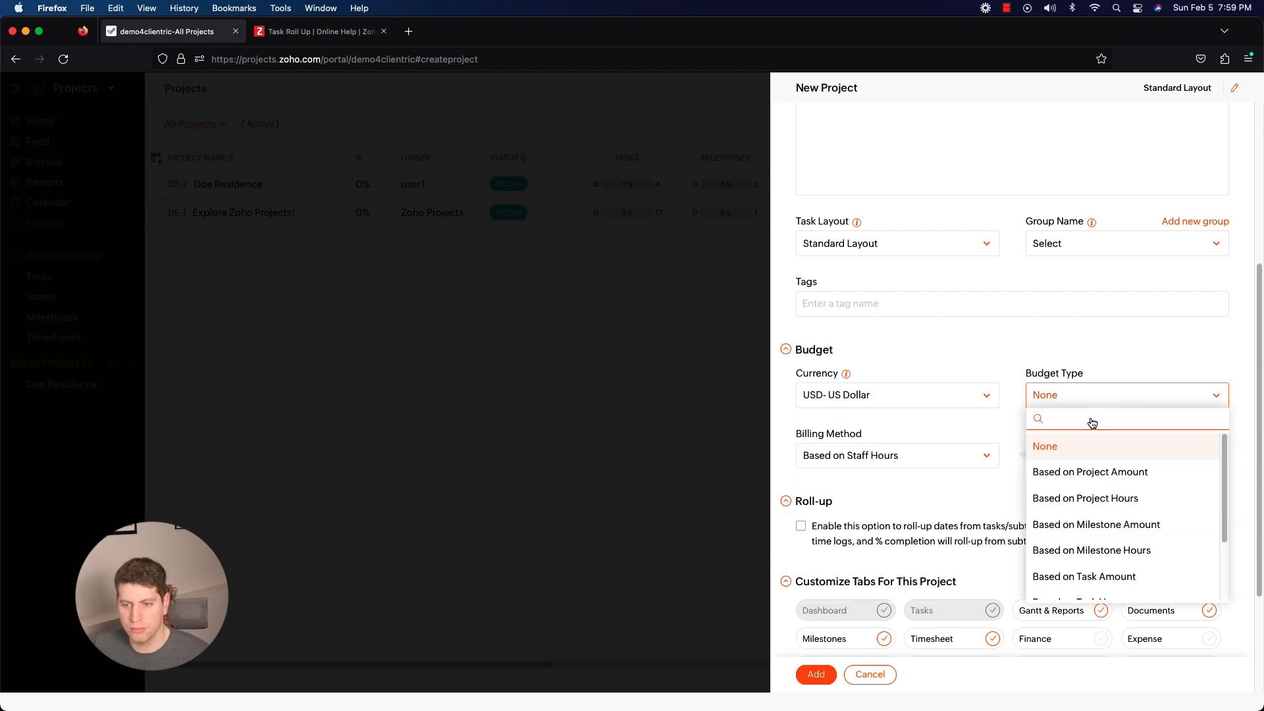
scroll(1103, 470, down, 2)
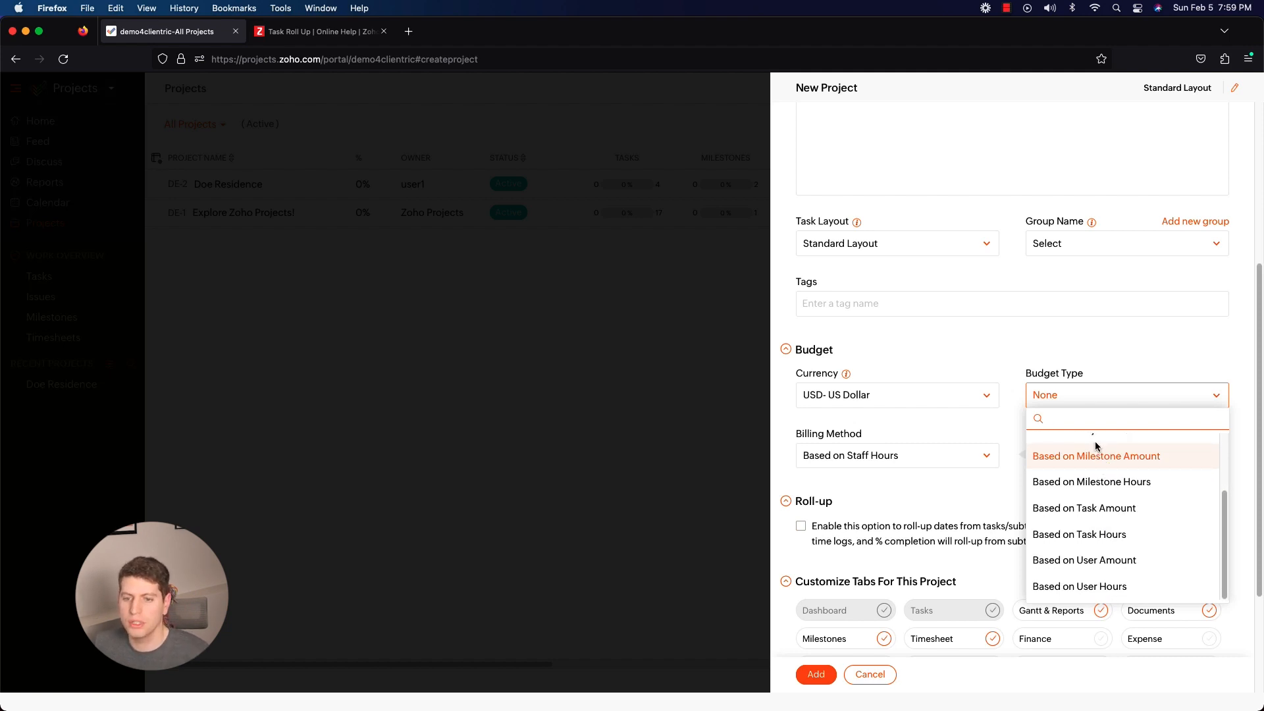
click(1053, 334)
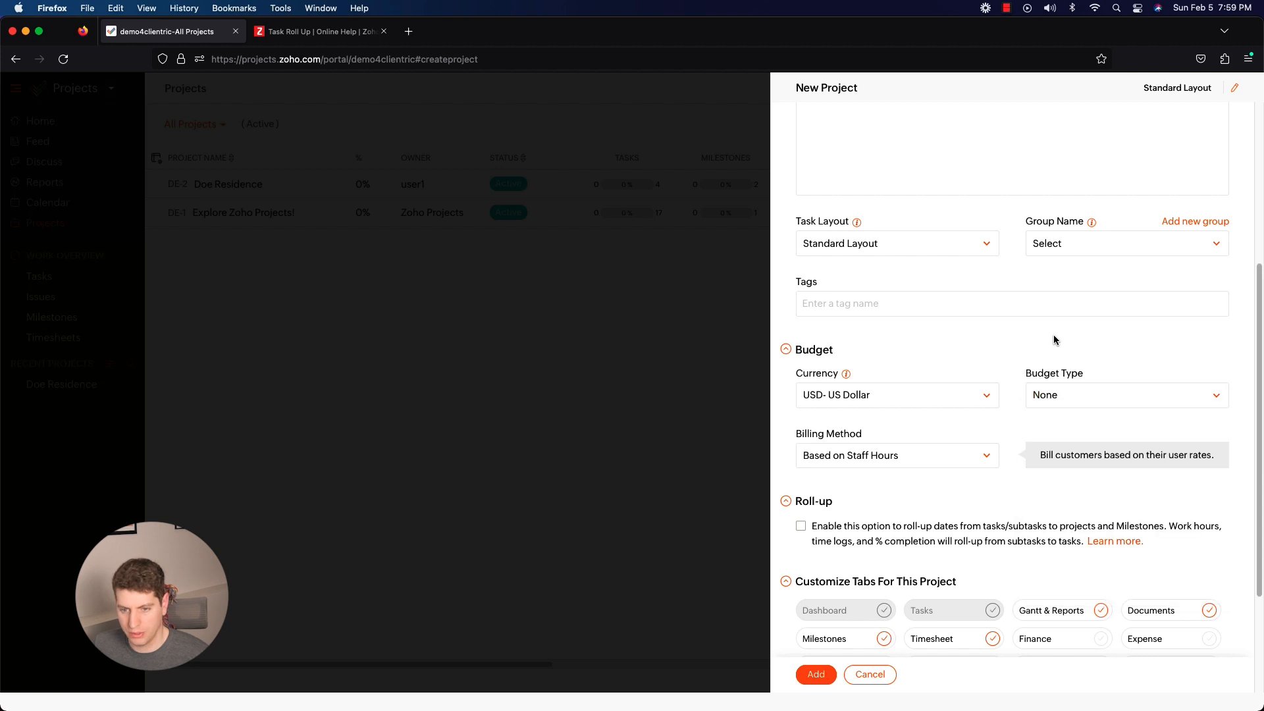
Examine the billing method choices for the project without changing the selection
click(883, 459)
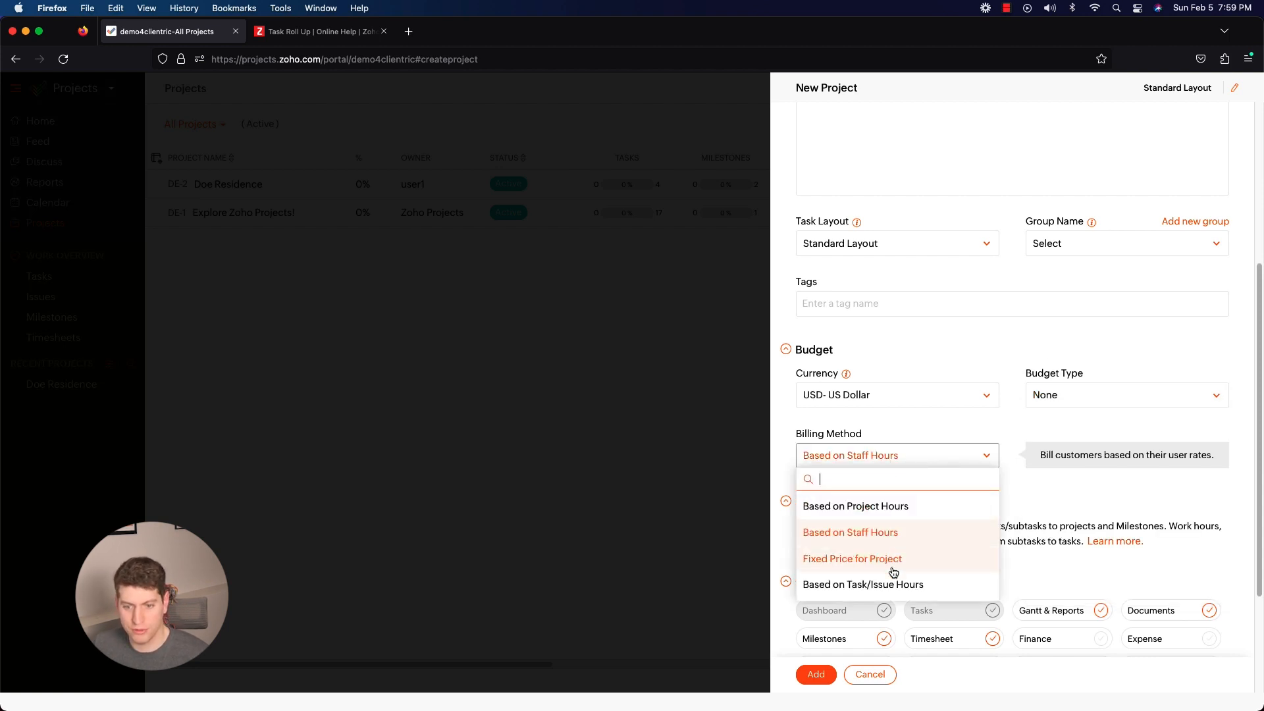
scroll(882, 570, up, 1)
scroll(888, 562, down, 2)
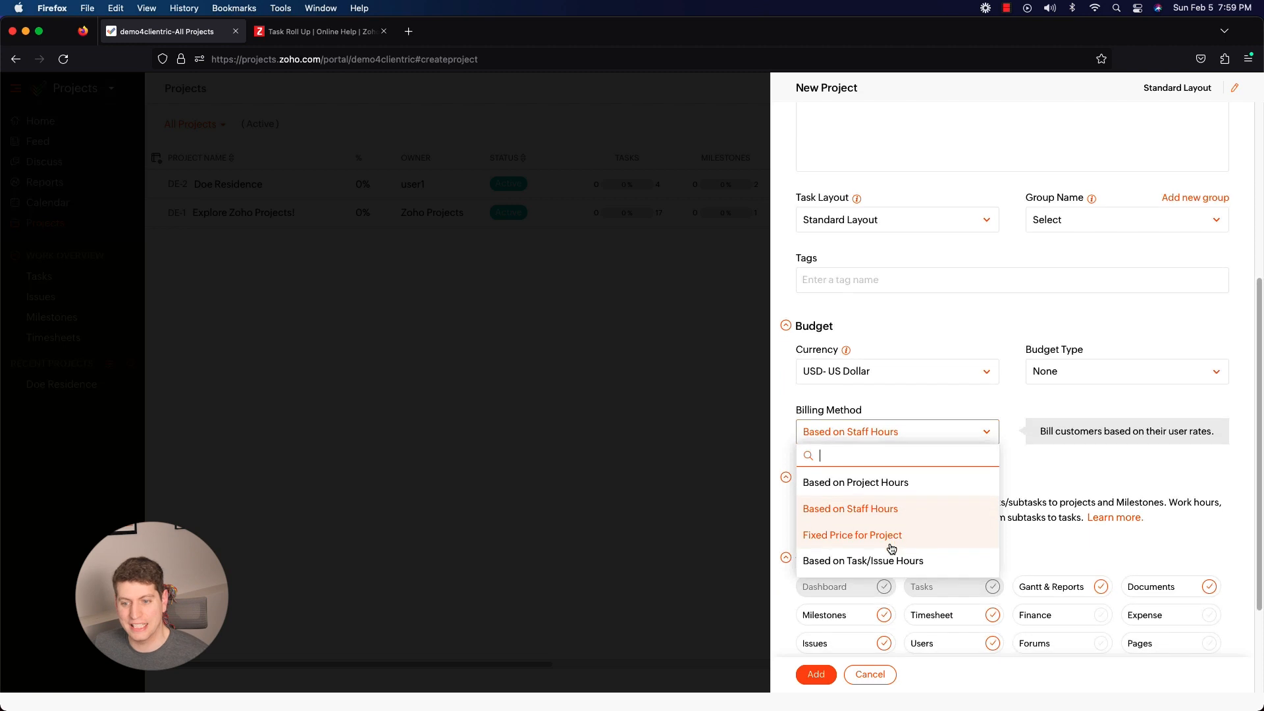
scroll(891, 548, down, 1)
click(1071, 451)
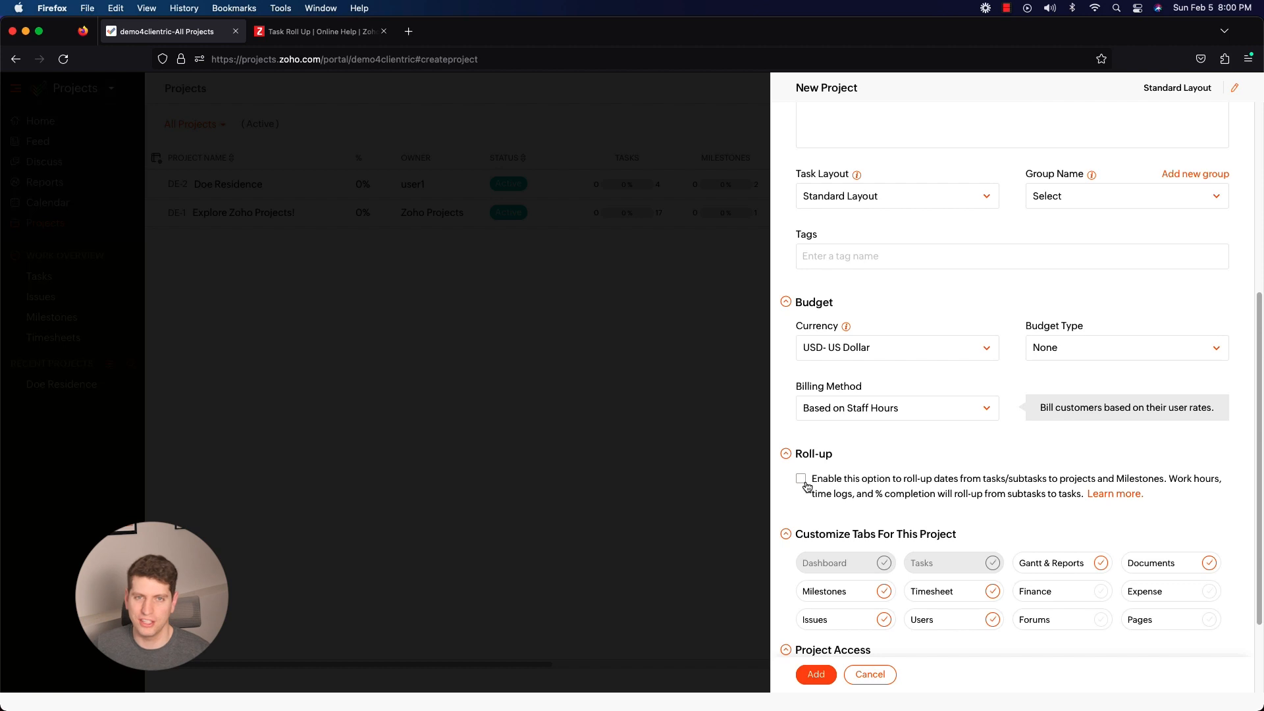
Customize the project's tabs so that Finance, Expense, Issues, Users, Forums and Pages are all enabled
scroll(807, 474, down, 4)
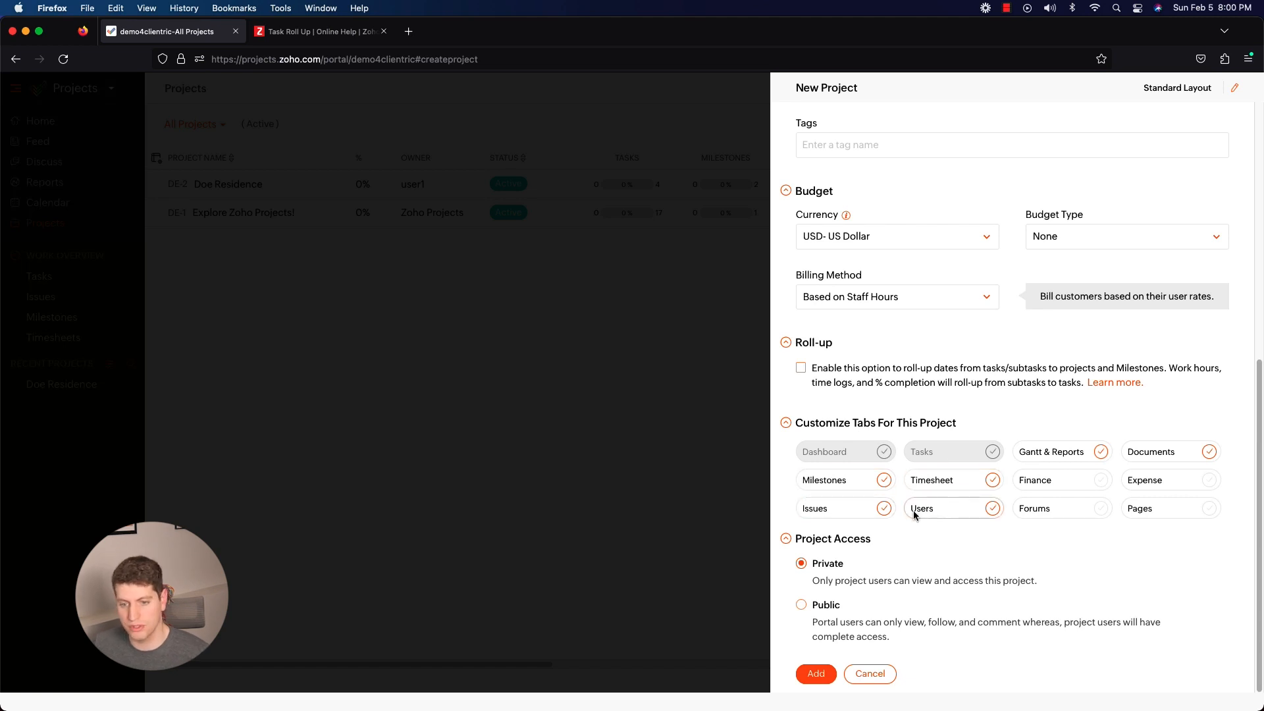
click(885, 508)
click(942, 510)
click(1059, 509)
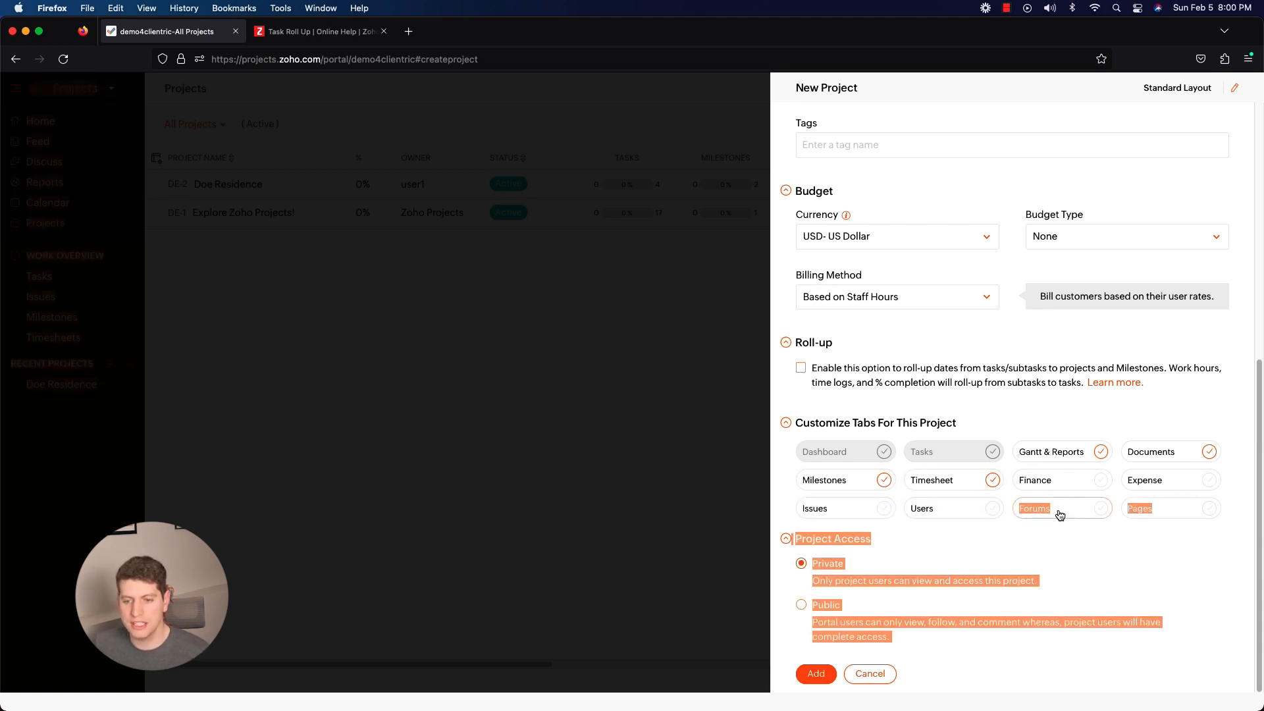
click(1161, 509)
click(1086, 512)
click(1161, 480)
click(1077, 488)
click(1072, 508)
click(922, 508)
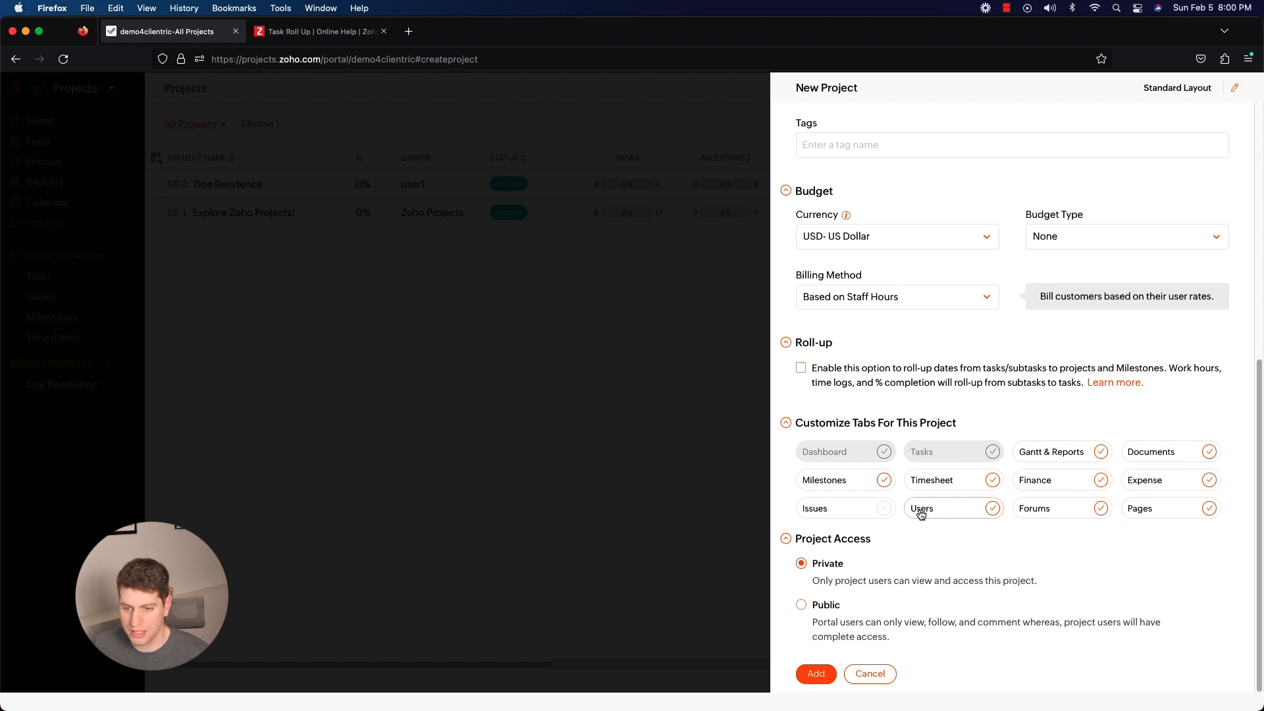
triple_click(852, 513)
click(922, 548)
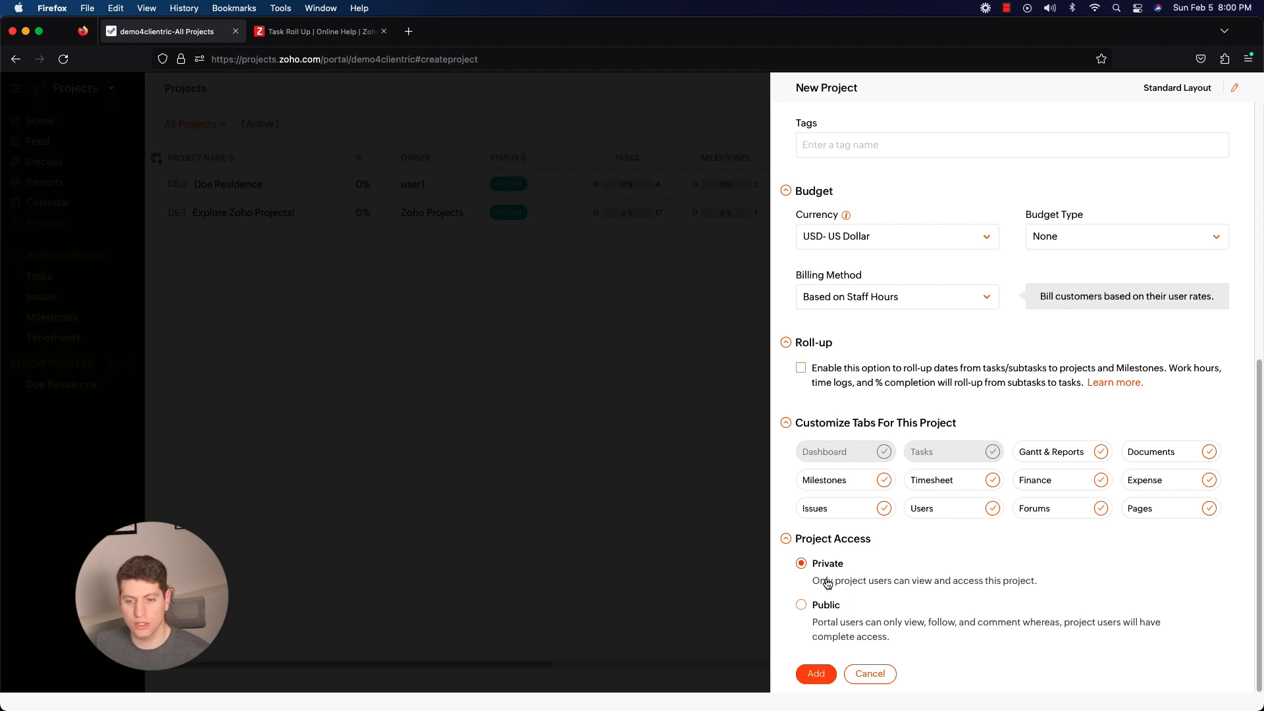
Compare the private and public access descriptions, and add the project with Private access
drag(812, 580, 1050, 579)
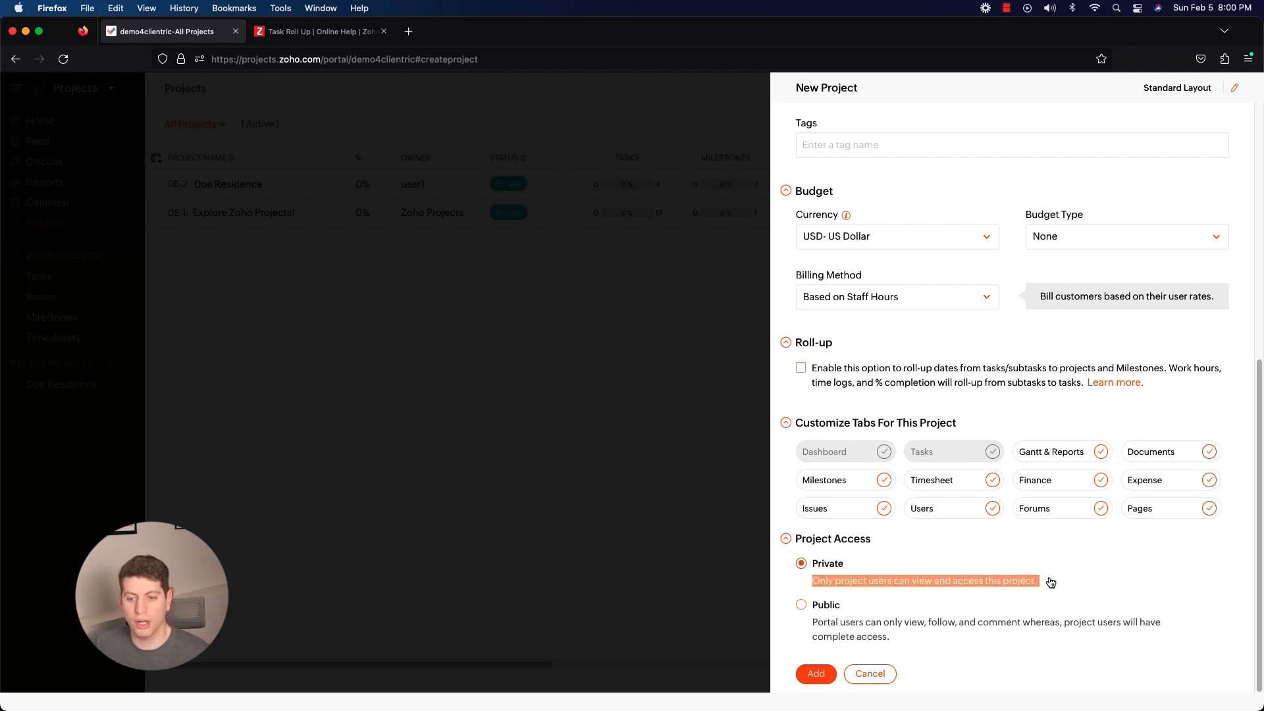
drag(824, 624, 1005, 632)
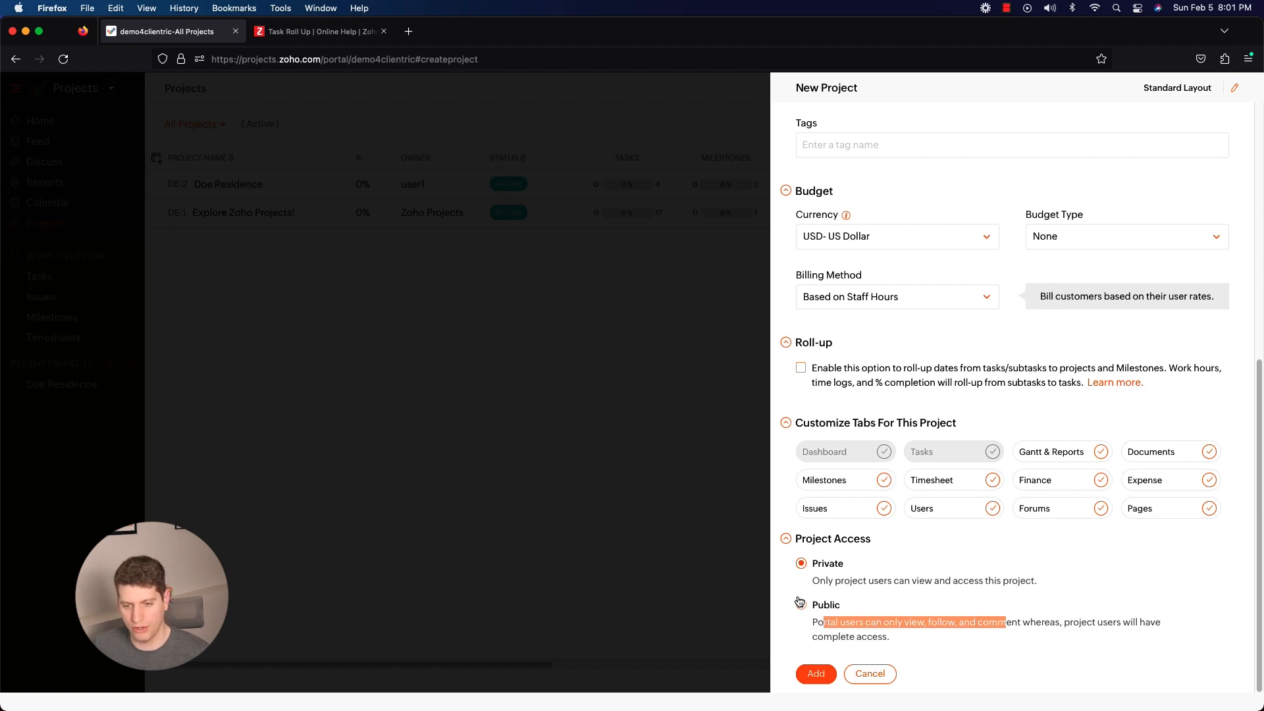
click(816, 674)
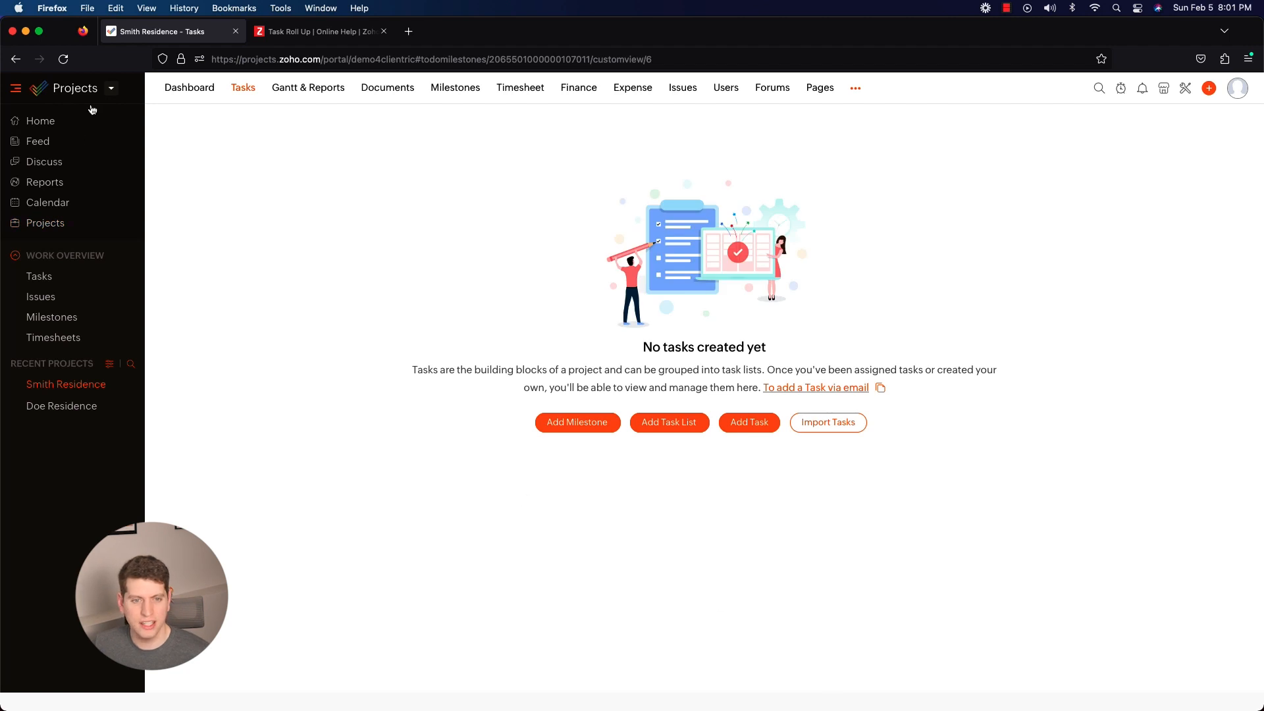
Go back to the projects list and open the Smith Residence project from it
click(63, 223)
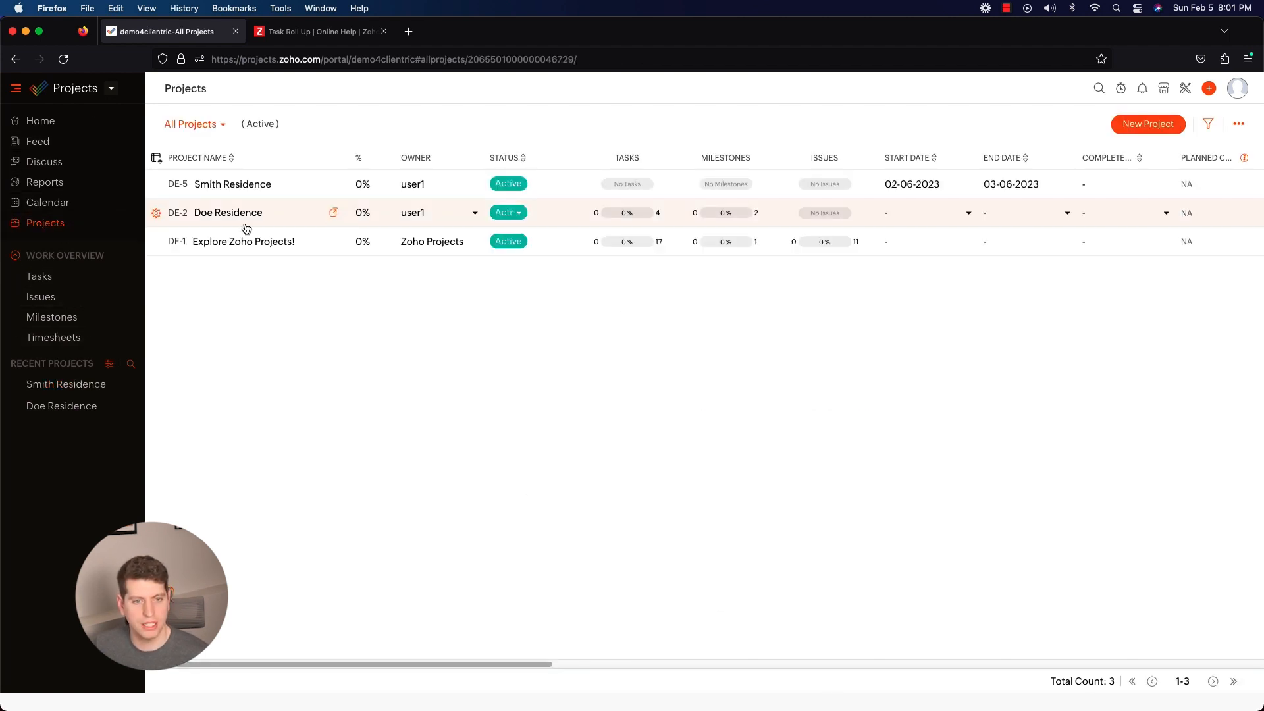
click(232, 185)
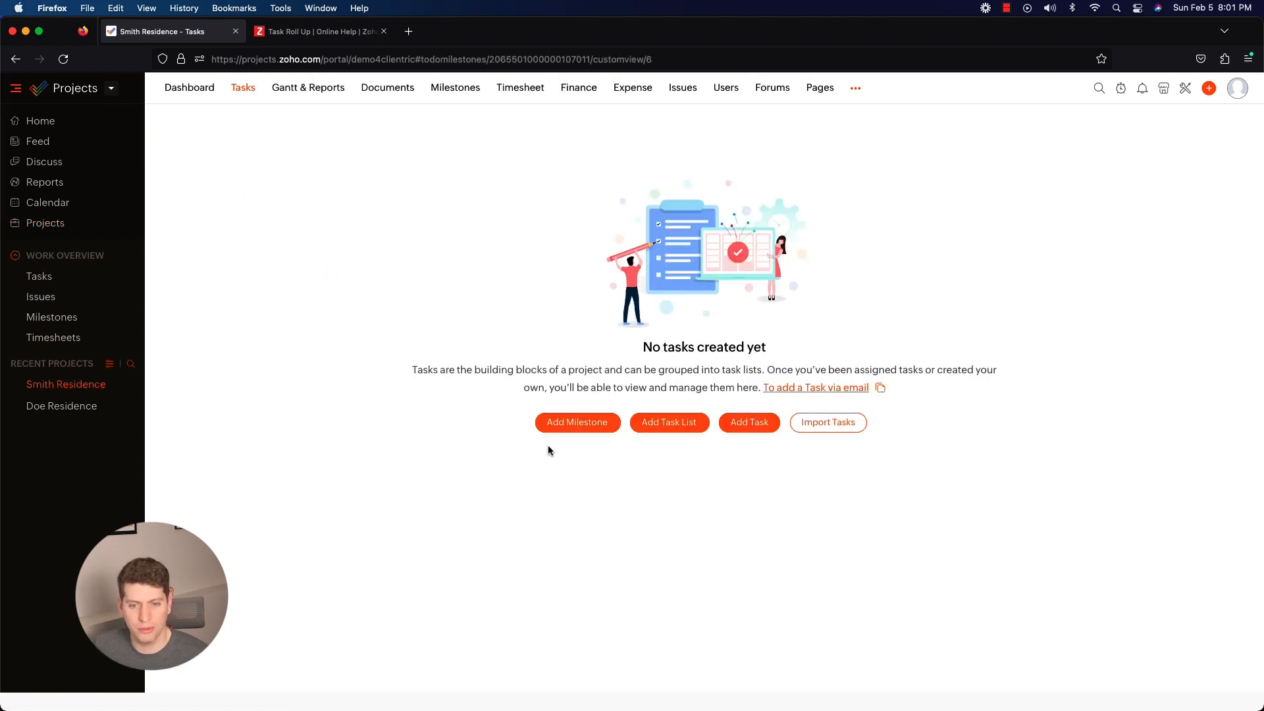